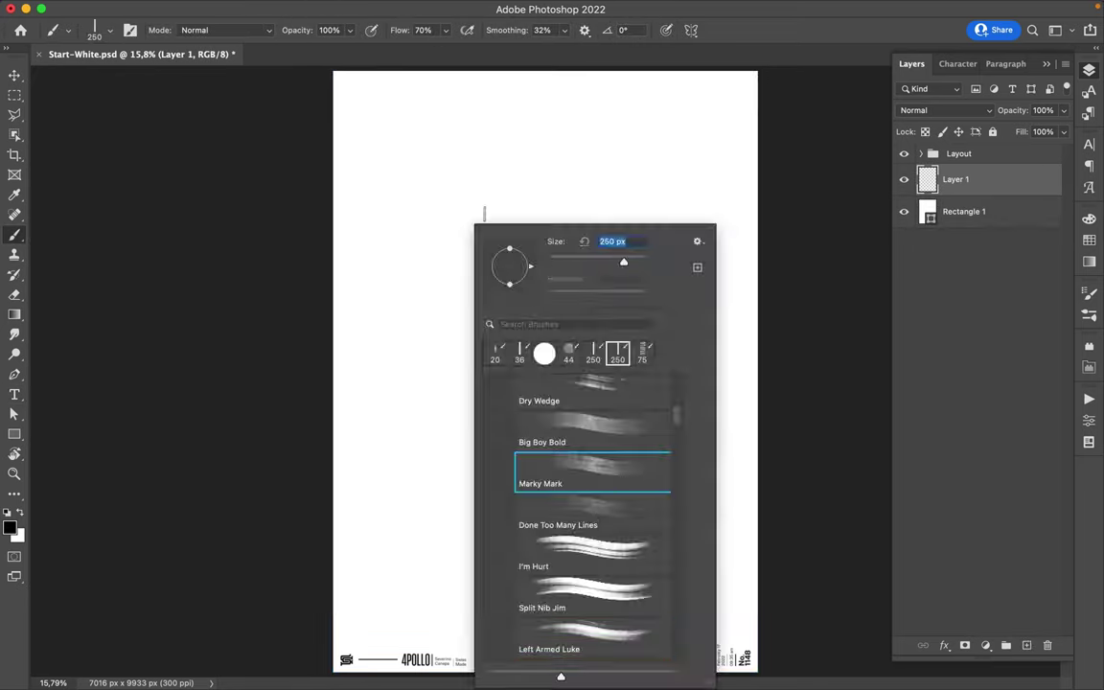
Step: Select the Washy textured brush and undo a trial stroke
scroll(543, 431, "down", 5)
left_click(554, 518)
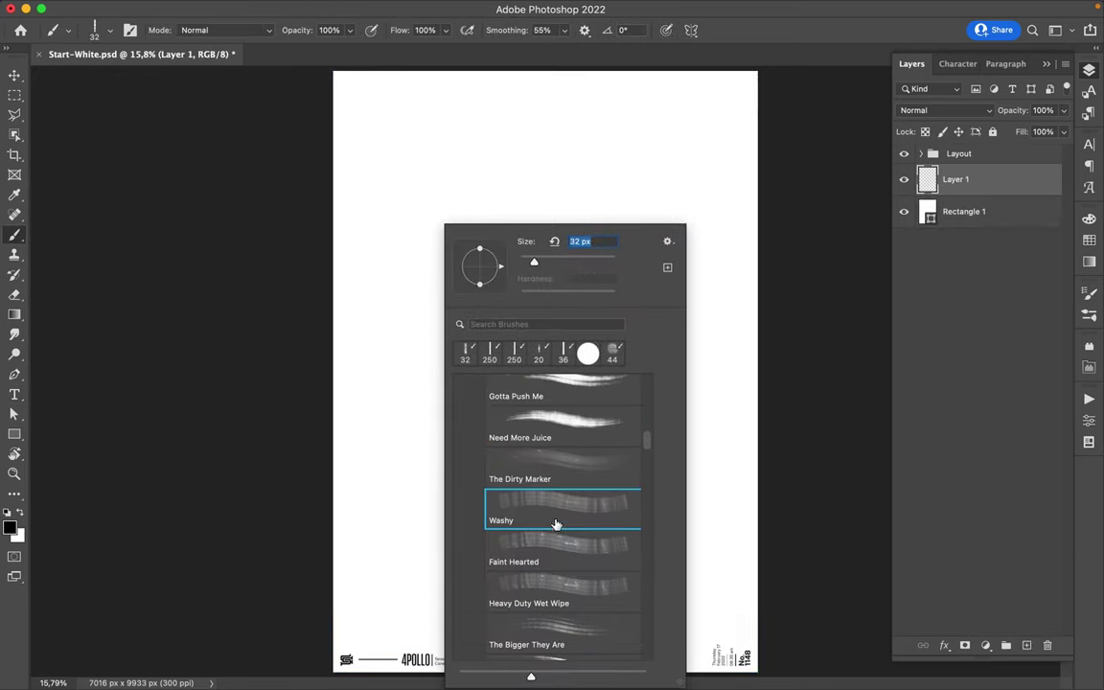
scroll(555, 460, "down", 3)
scroll(555, 459, "up", 3)
left_click_drag(403, 138, 414, 239)
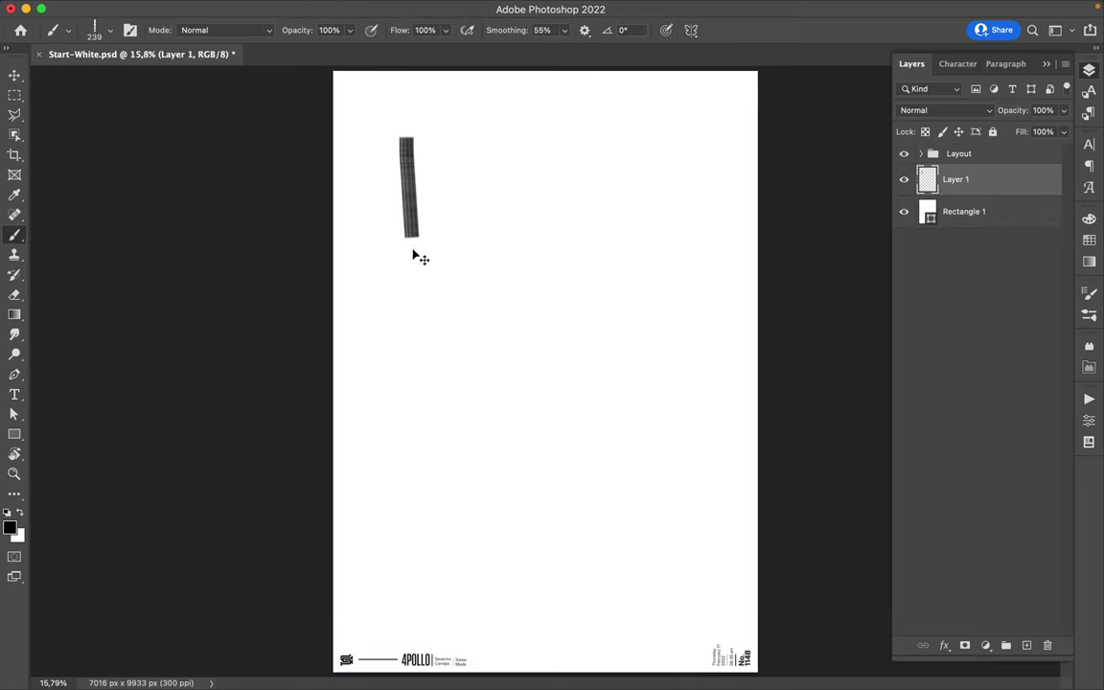
key("ctrl+z")
Step: Paint the word 'Find' with a swooping F, redoing misplaced letter strokes
left_click_drag(404, 131, 564, 153)
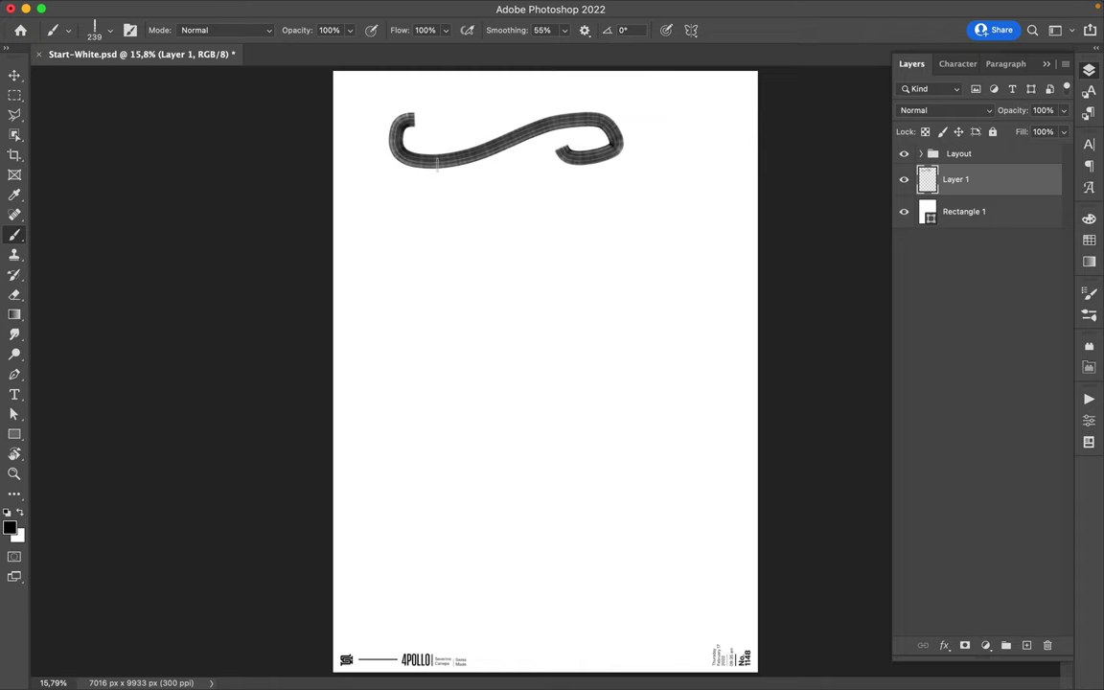
left_click_drag(436, 171, 417, 230)
mouse_move(465, 183)
left_mouse_down()
mouse_move(468, 255)
mouse_move(486, 196)
mouse_move(536, 249)
left_mouse_up()
mouse_move(564, 190)
left_mouse_down()
mouse_move(591, 196)
mouse_move(588, 137)
left_mouse_up()
key("super+z")
key("super+z")
key("super+z")
key("super+z")
key("super+z")
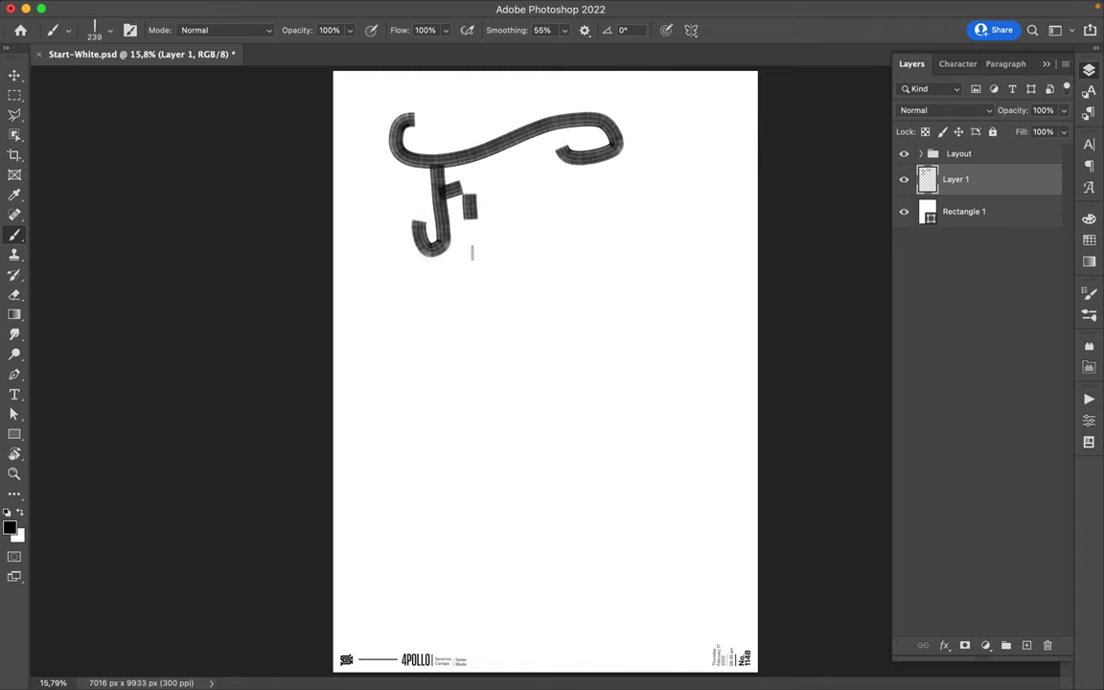
mouse_move(456, 172)
left_mouse_down()
mouse_move(489, 205)
mouse_move(471, 254)
left_mouse_up()
left_click_drag(487, 235, 541, 234)
left_click_drag(584, 195, 573, 98)
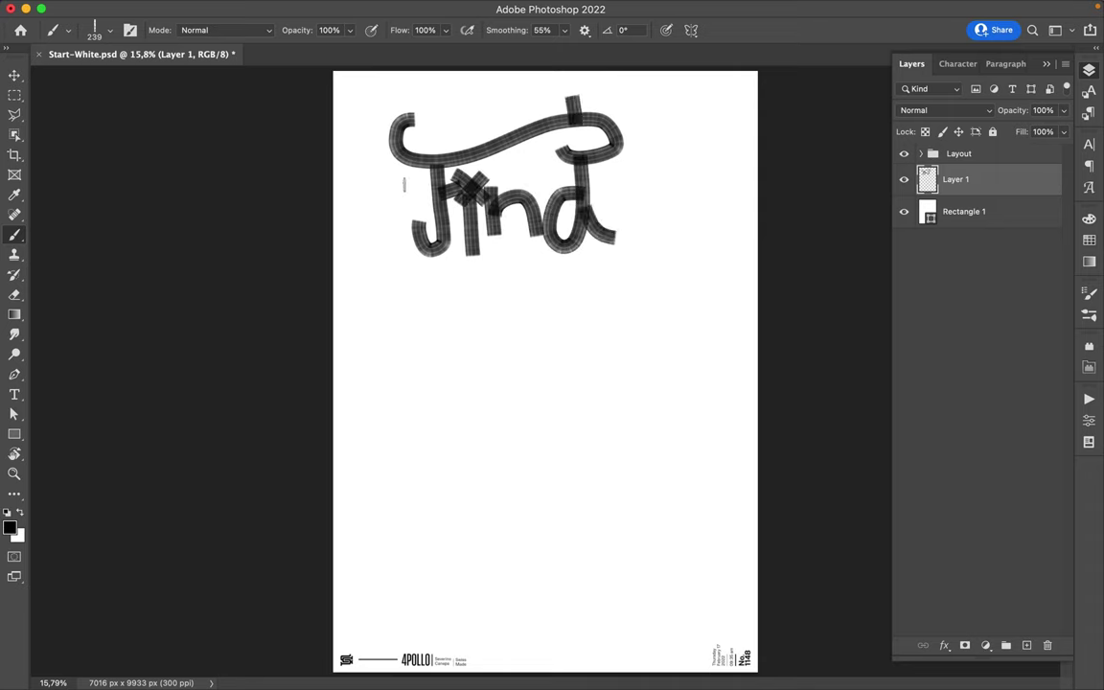
Step: Paint the word 'your' with a spiralled y
mouse_move(395, 182)
left_mouse_down()
mouse_move(394, 381)
mouse_move(433, 362)
left_mouse_up()
left_click_drag(516, 278, 552, 383)
left_click_drag(556, 331, 522, 278)
left_click_drag(558, 278, 589, 369)
mouse_move(604, 273)
left_mouse_down()
mouse_move(609, 384)
mouse_move(676, 311)
left_mouse_up()
mouse_move(439, 549)
left_mouse_down()
mouse_move(403, 470)
mouse_move(476, 450)
mouse_move(522, 599)
left_mouse_up()
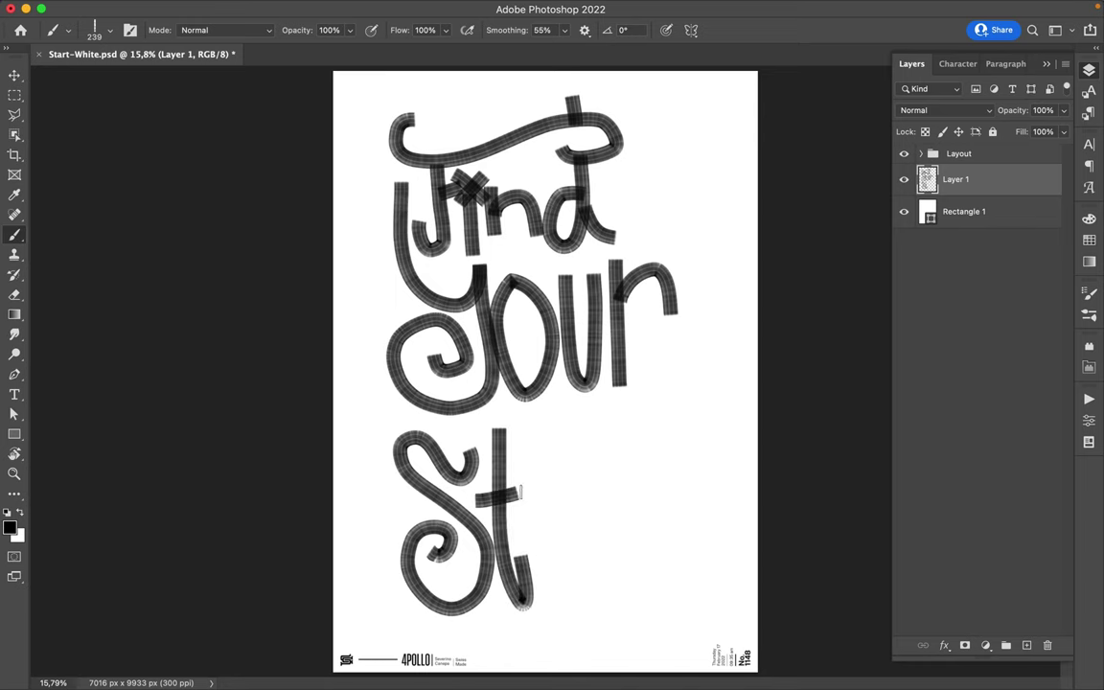
Step: Paint the word 'Style' below 'your'
left_click_drag(476, 500, 543, 493)
left_click_drag(531, 470, 556, 556)
left_click_drag(565, 469, 703, 598)
left_click_drag(551, 522, 589, 541)
left_click_drag(594, 498, 685, 522)
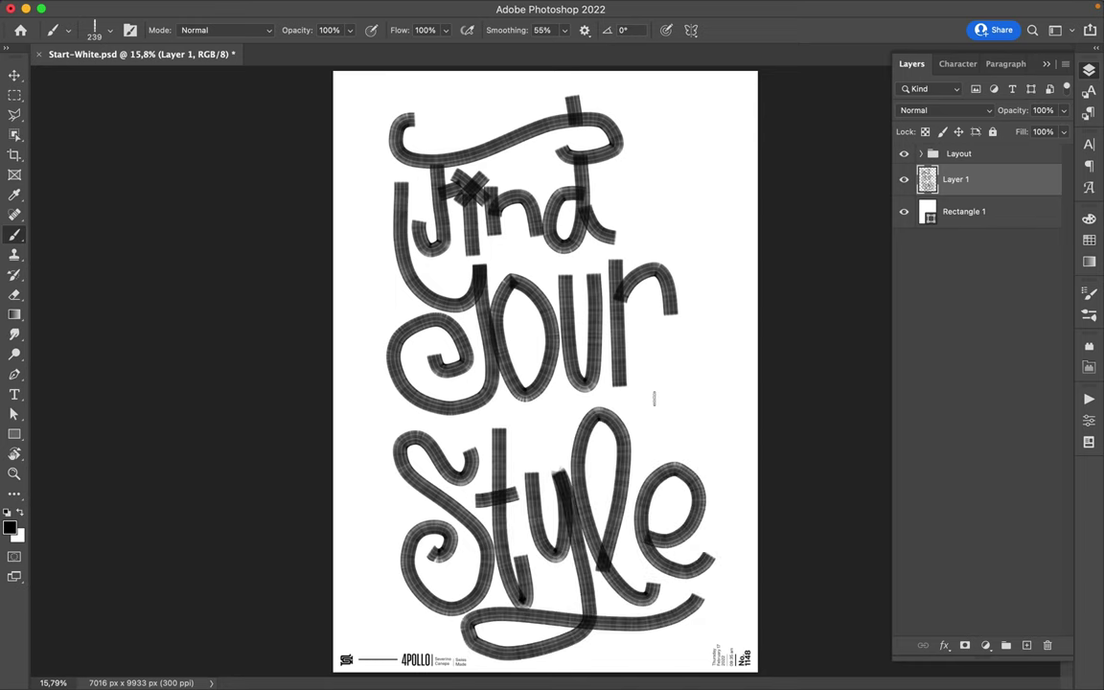
key("v")
left_click_drag(579, 383, 578, 365)
Step: Brush corner brackets around the poster, retrying the bottom-right bracket
scroll(578, 366, "down", 2)
key("b")
right_click(735, 212)
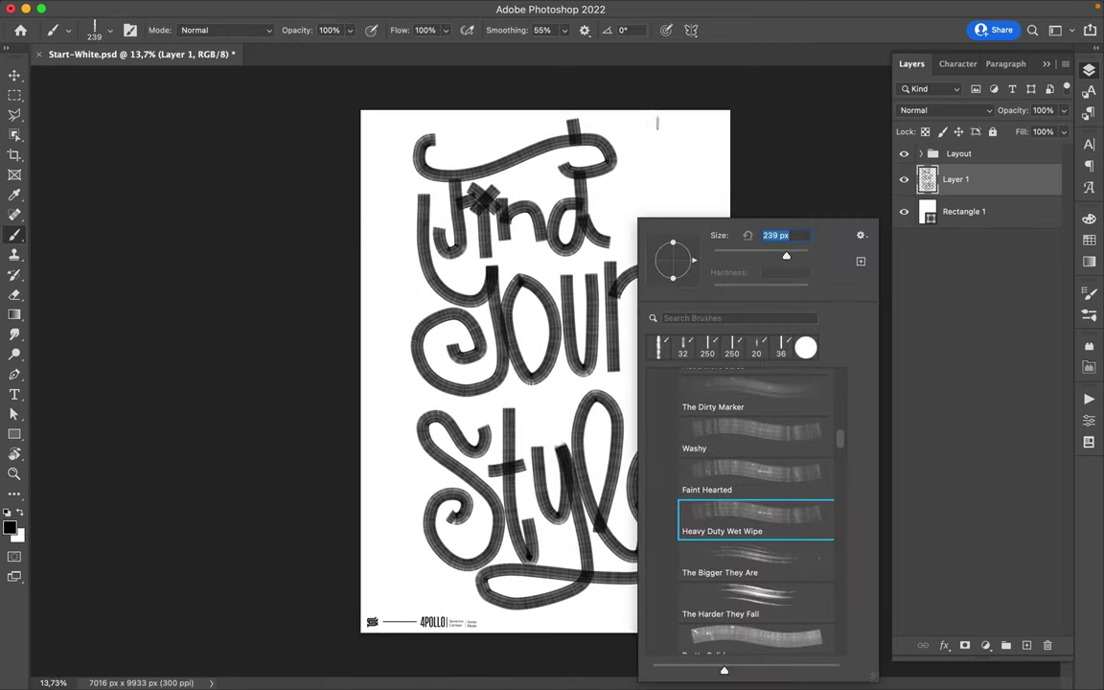
left_click_drag(657, 120, 714, 201)
left_click_drag(407, 120, 378, 225)
left_click_drag(369, 547, 448, 599)
mouse_move(604, 602)
left_mouse_down()
mouse_move(709, 602)
mouse_move(720, 553)
left_mouse_up()
key("ctrl+z")
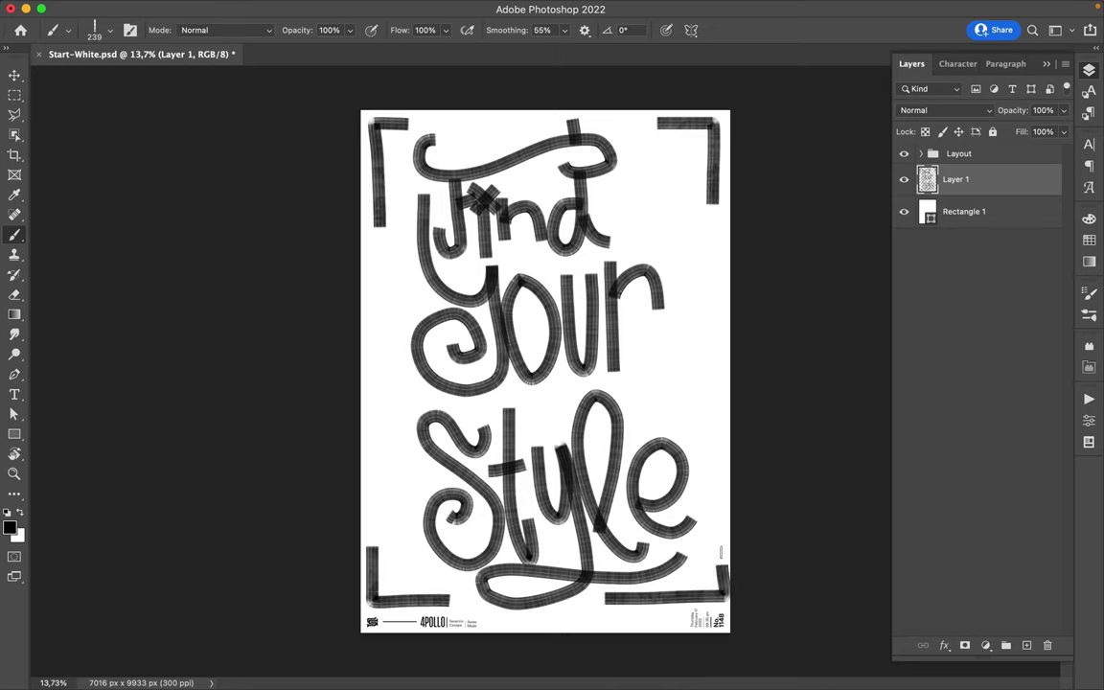
key("ctrl+z")
left_click_drag(714, 503, 634, 599)
key("ctrl+z")
Step: Add short strokes at the left and right edges and two small rectangular outlines
left_click_drag(375, 311, 375, 388)
left_click_drag(714, 297, 715, 374)
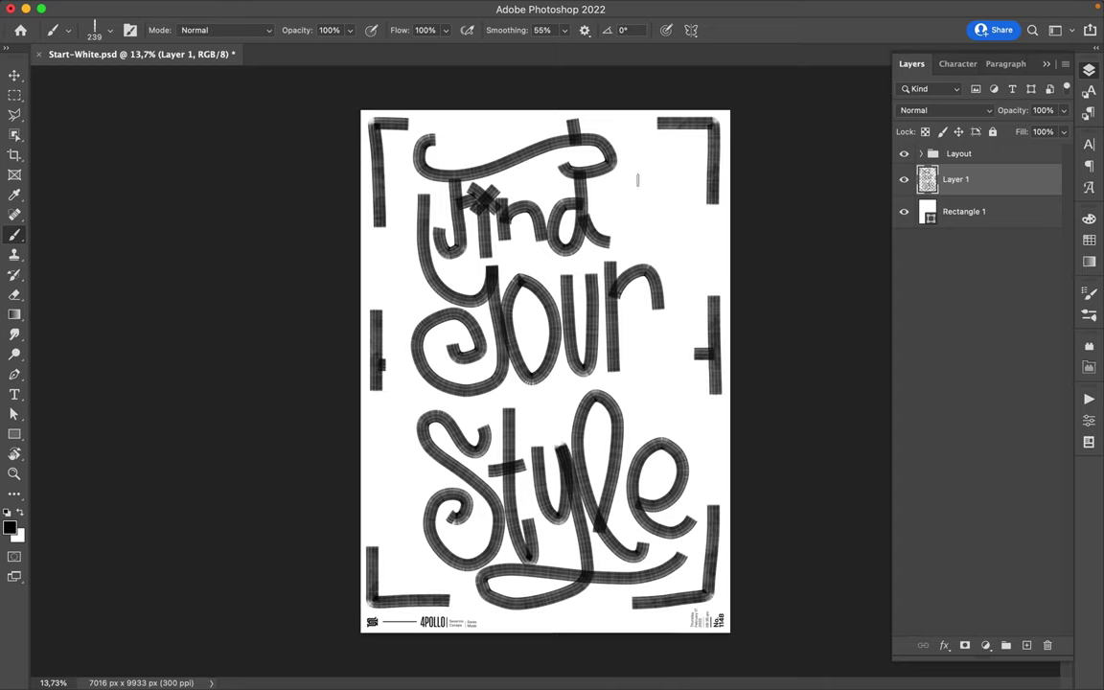
left_click_drag(633, 143, 634, 139)
left_click_drag(393, 407, 388, 412)
Step: Switch to a thin hard brush and zoom in on the lettering
right_click(552, 539)
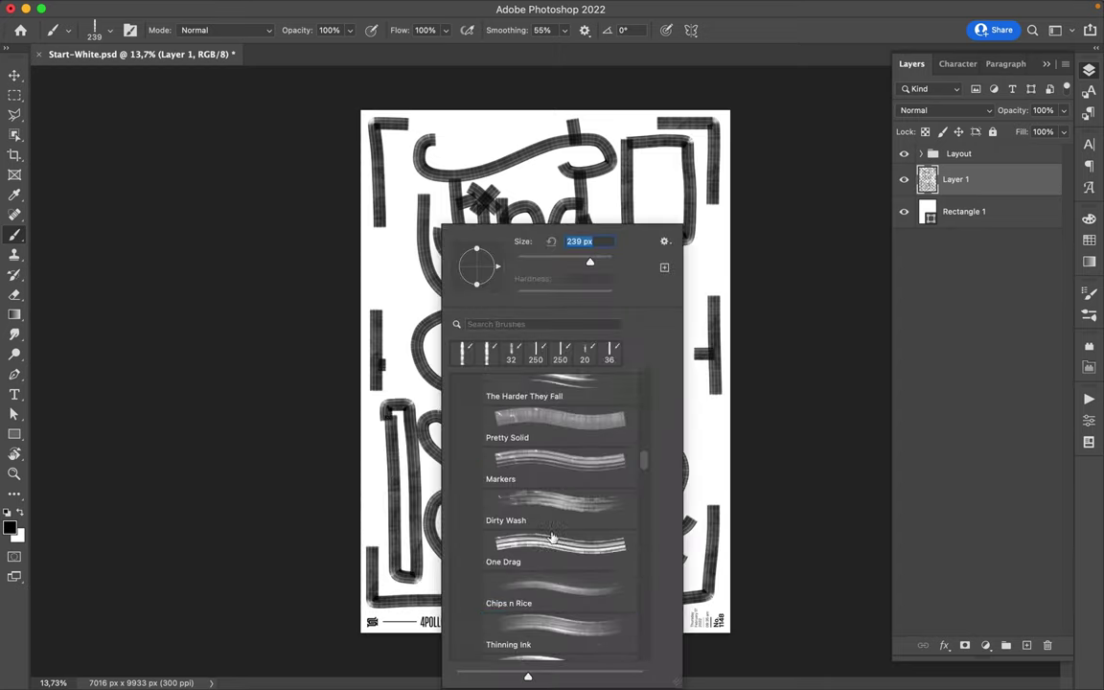
scroll(552, 538, "down", 5)
scroll(561, 479, "down", 3)
left_click(562, 546)
key("Return")
scroll(315, 292, "up", 5)
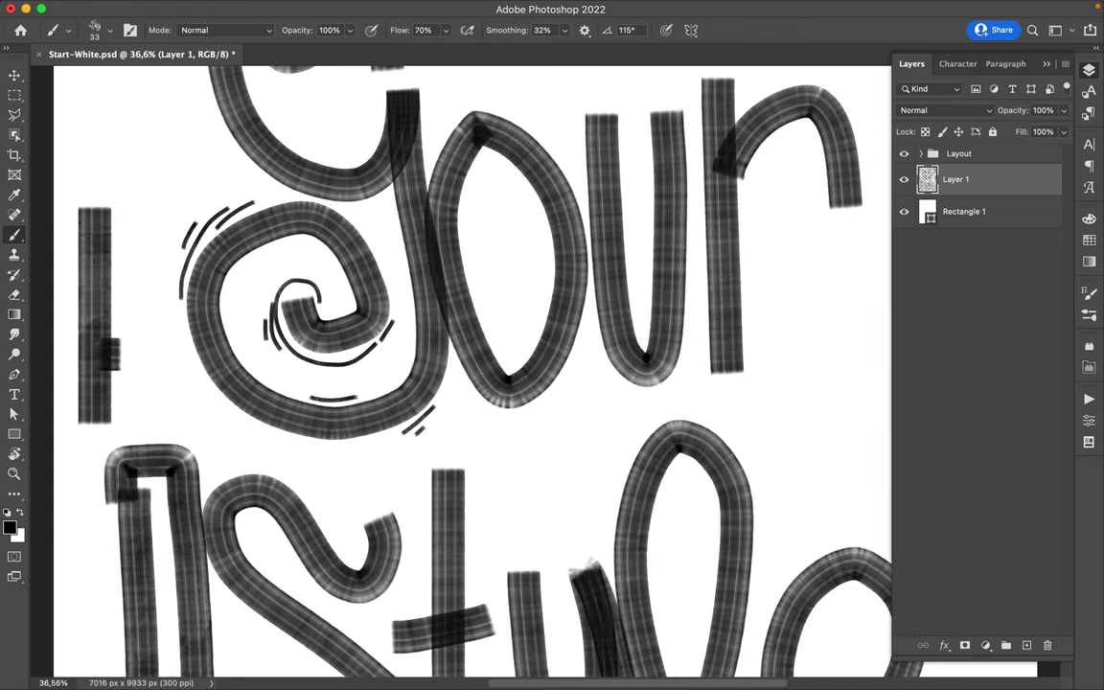
Step: Paint thin black accent lines hugging the letters
left_click_drag(306, 483, 338, 532)
scroll(287, 484, "down", 3)
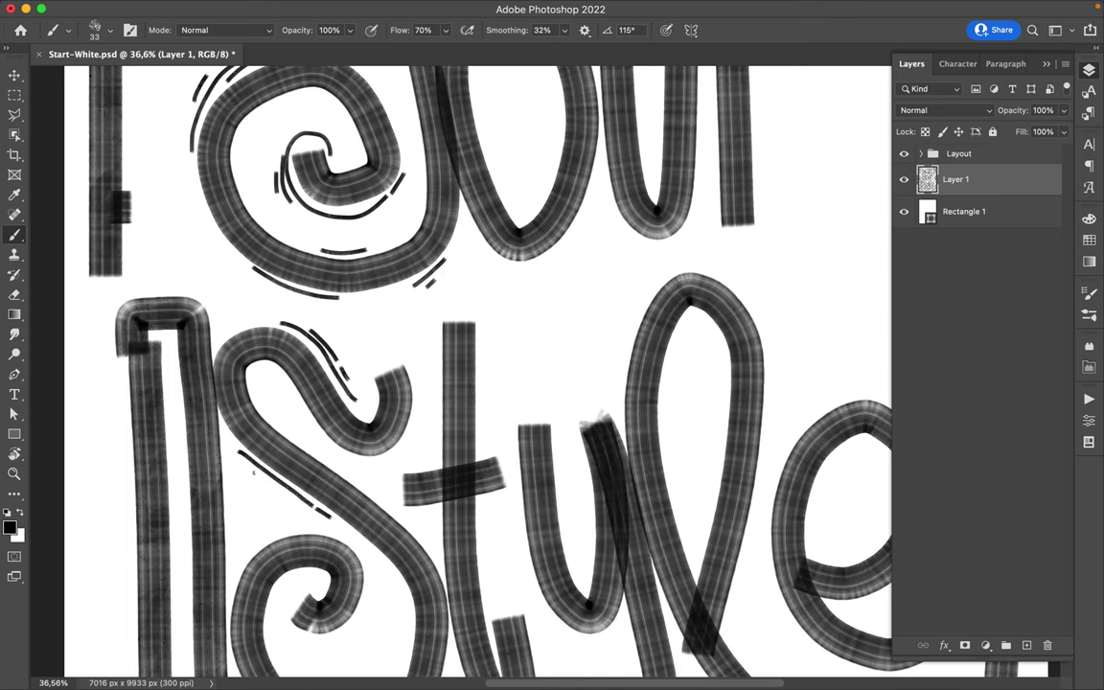
left_click_drag(258, 402, 295, 398)
scroll(278, 384, "down", 2)
scroll(278, 383, "down", 3)
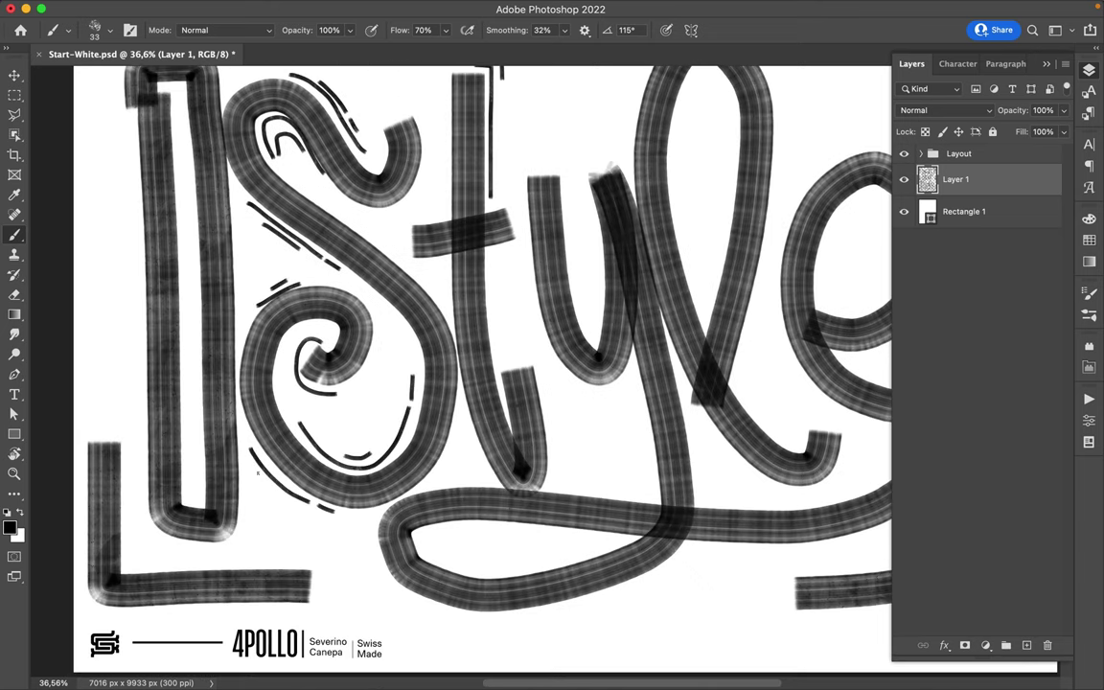
scroll(256, 473, "down", 3)
left_click_drag(367, 414, 426, 482)
scroll(443, 407, "up", 5)
scroll(394, 378, "right", 4)
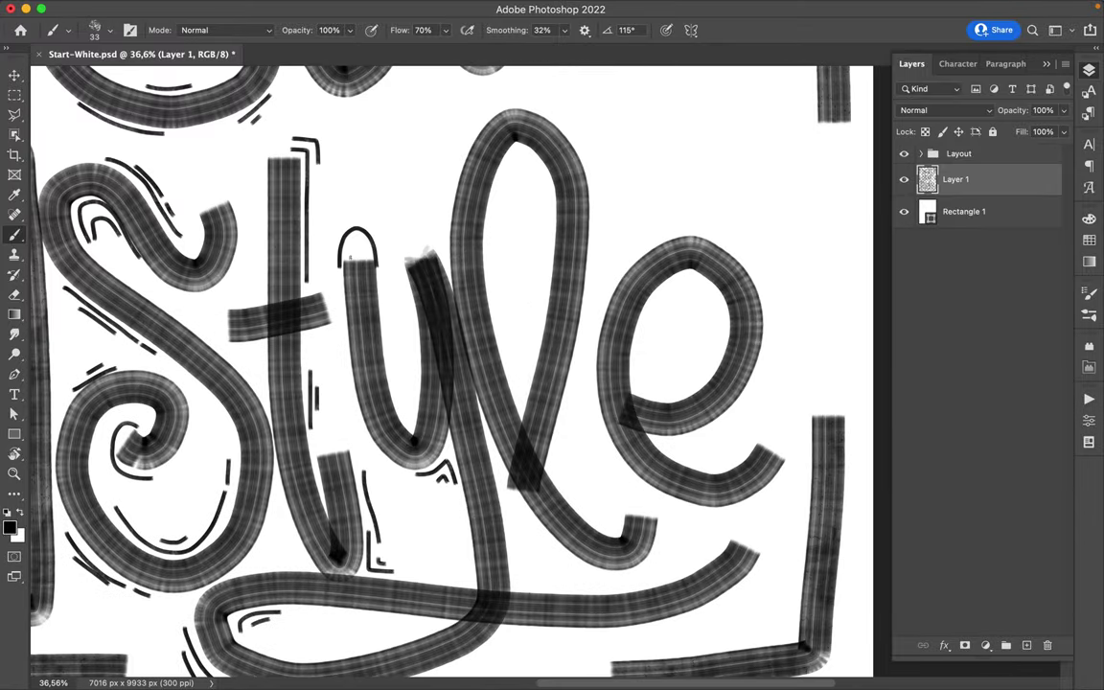
scroll(372, 320, "down", 2)
scroll(371, 320, "right", 4)
Step: Add a small cap arc on a letter stroke and an oval outline inside the e
left_click_drag(570, 365, 614, 350)
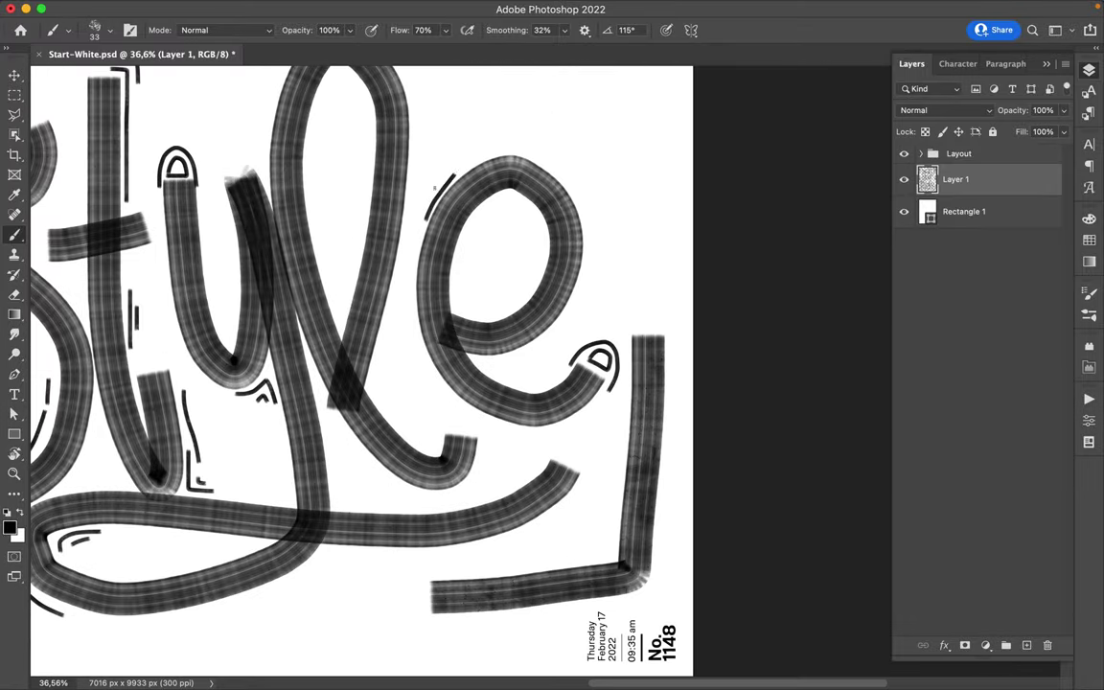
left_click_drag(532, 276, 457, 265)
left_click_drag(410, 303, 412, 315)
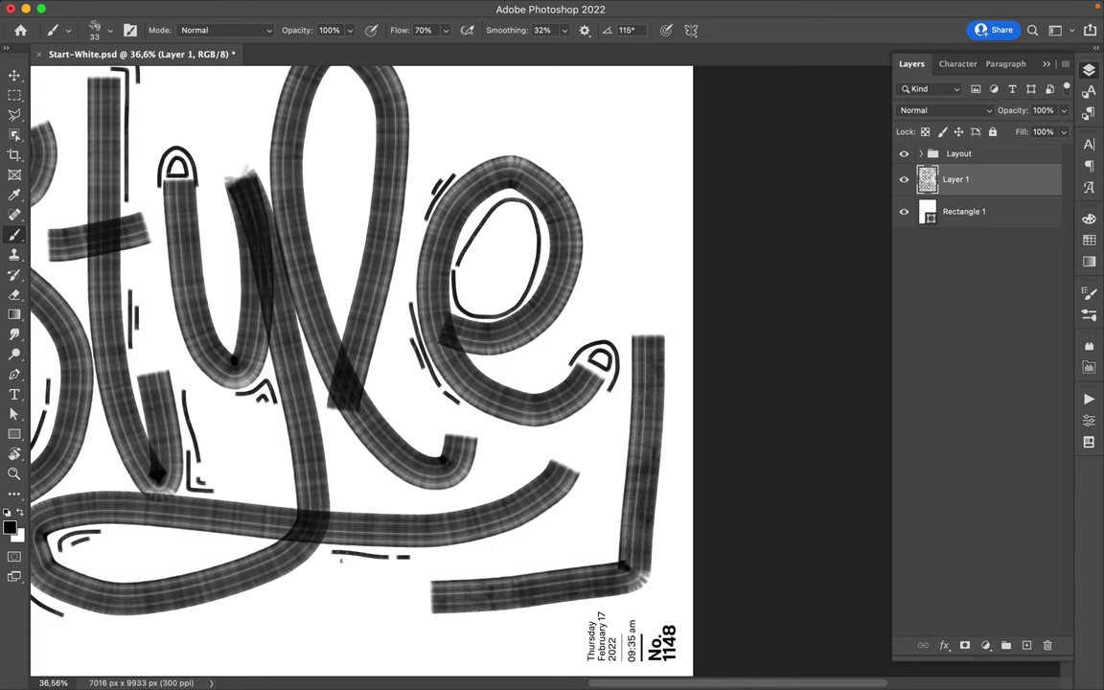
scroll(266, 219, "up", 3)
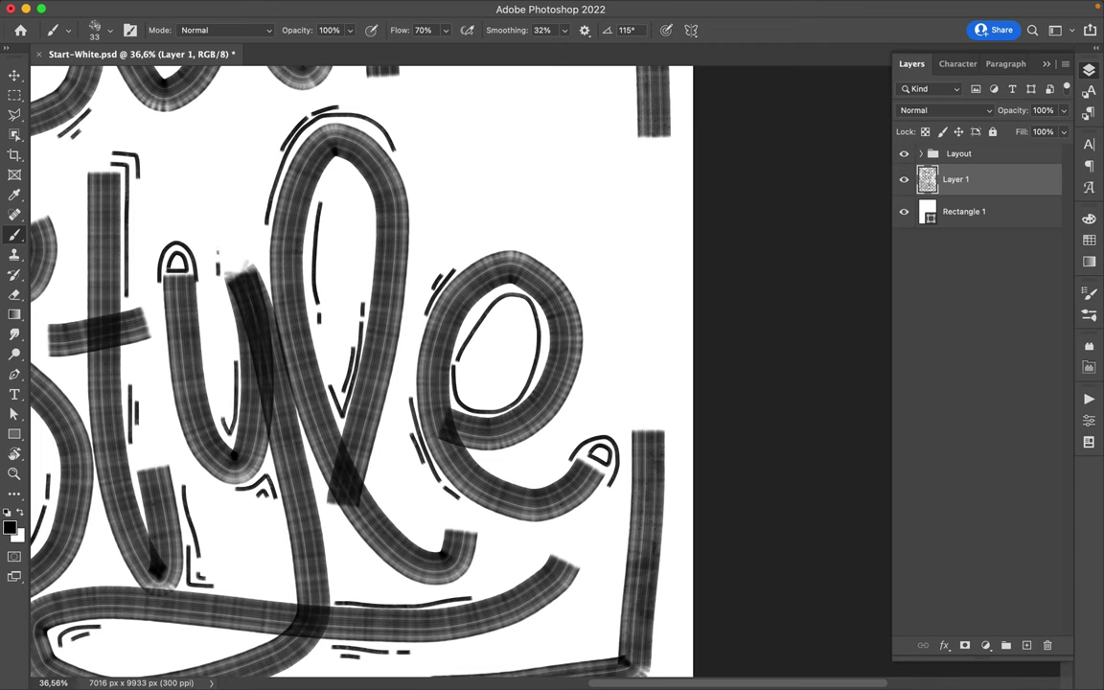
scroll(278, 316, "left", 4)
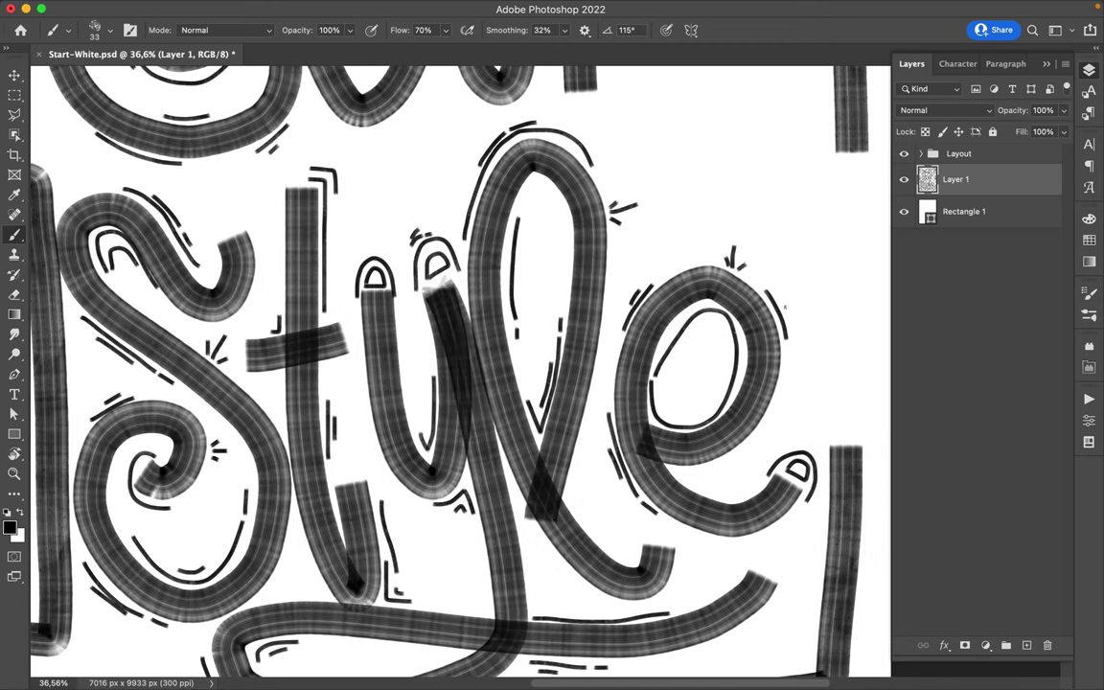
scroll(460, 364, "down", 5)
scroll(325, 287, "up", 5)
Step: Draw a zigzag inside the left bar and vertical scribbles inside the rectangle
mouse_move(321, 278)
left_mouse_down()
mouse_move(350, 433)
mouse_move(378, 479)
mouse_move(378, 546)
left_mouse_up()
scroll(575, 336, "down", 2)
scroll(575, 383, "up", 10)
mouse_move(257, 355)
left_mouse_down()
mouse_move(268, 604)
mouse_move(279, 412)
mouse_move(302, 575)
mouse_move(326, 345)
mouse_move(350, 575)
mouse_move(370, 458)
left_mouse_up()
left_click_drag(370, 503, 370, 331)
scroll(287, 431, "down", 2)
mouse_move(226, 288)
left_mouse_down()
mouse_move(388, 572)
mouse_move(268, 290)
mouse_move(379, 531)
left_mouse_up()
Step: Add thin black accent lines inside the o of 'your'
scroll(431, 383, "down", 5)
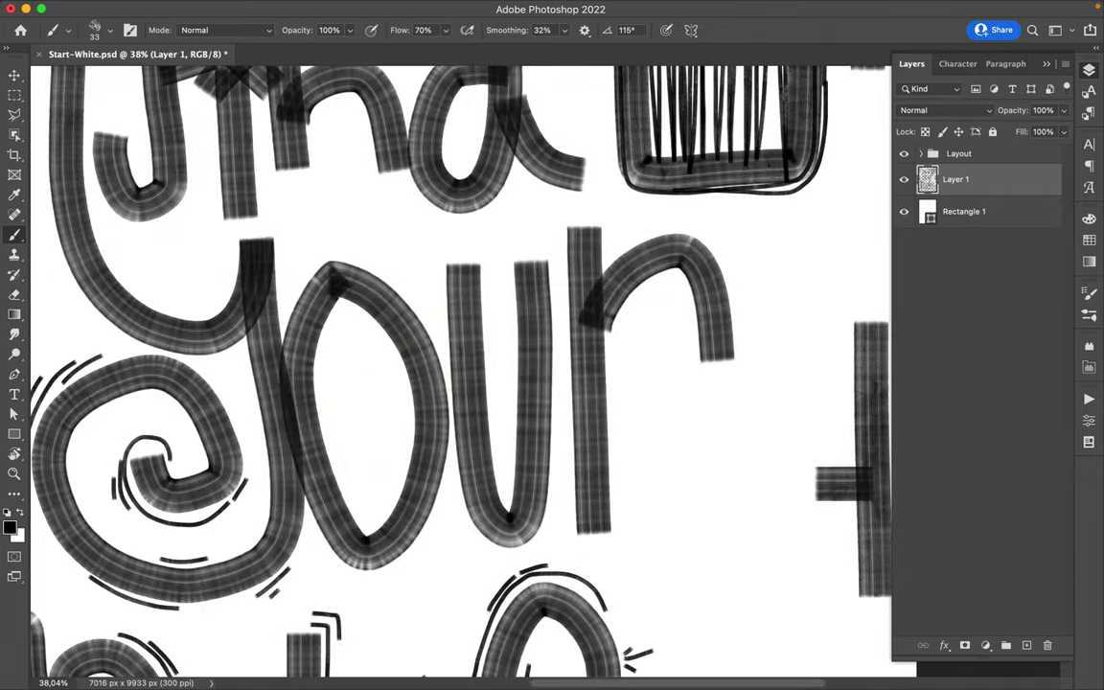
scroll(432, 384, "down", 5)
scroll(498, 451, "up", 3)
scroll(499, 450, "up", 2)
left_click_drag(324, 188, 389, 381)
left_click_drag(395, 340, 394, 365)
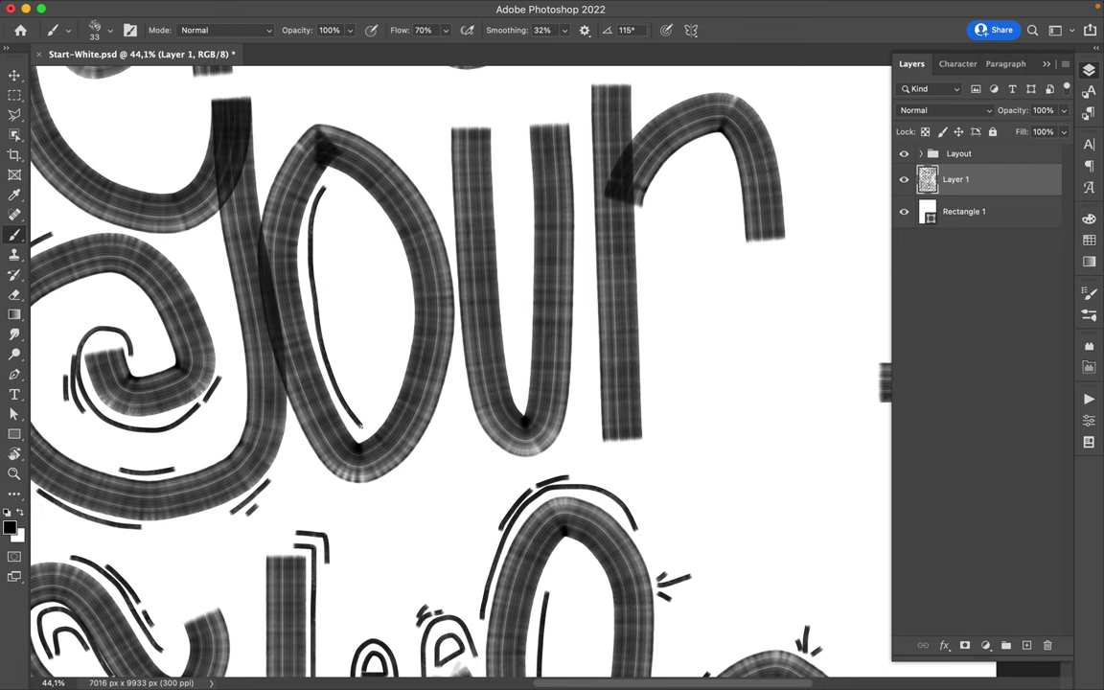
left_click_drag(326, 281, 360, 399)
Step: Draw double-lined star outlines right of the r and near the spiral
scroll(361, 399, "right", 5)
mouse_move(481, 361)
left_mouse_down()
mouse_move(583, 332)
mouse_move(498, 466)
mouse_move(528, 364)
mouse_move(656, 367)
left_mouse_up()
left_click_drag(560, 418, 622, 485)
scroll(412, 383, "left", 10)
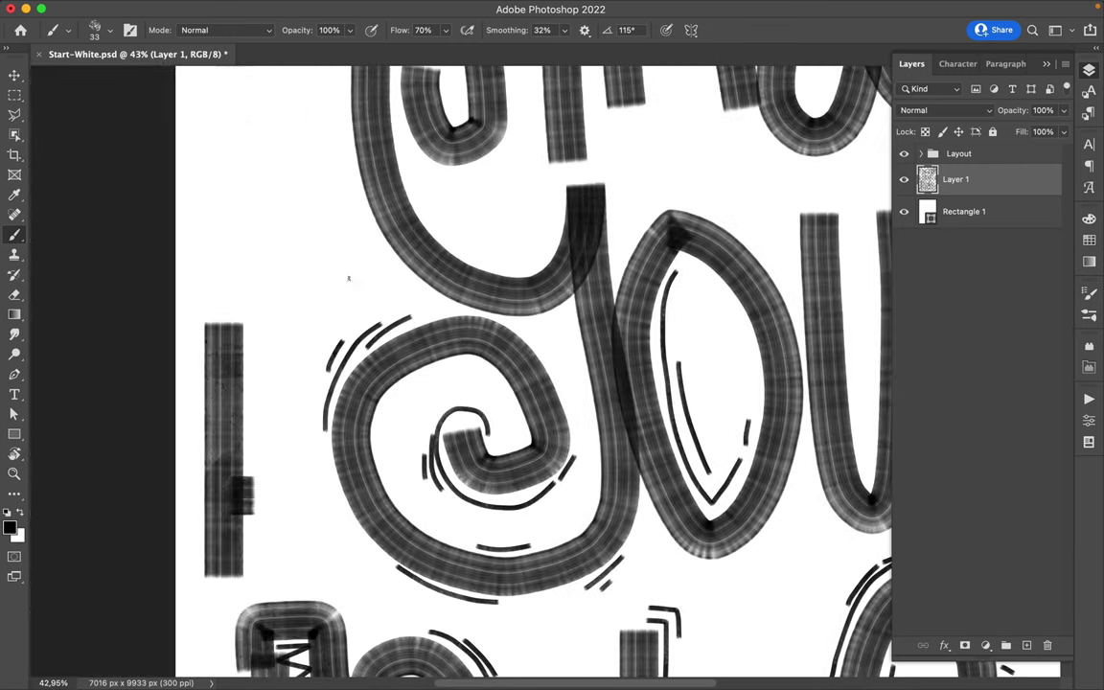
mouse_move(289, 182)
left_mouse_down()
mouse_move(372, 240)
mouse_move(286, 345)
left_mouse_up()
mouse_move(251, 279)
left_mouse_down()
mouse_move(329, 239)
mouse_move(218, 249)
mouse_move(203, 271)
left_mouse_up()
Step: Add more black accent ticks along the curves of 'your'
scroll(203, 271, "down", 5)
scroll(383, 384, "up", 5)
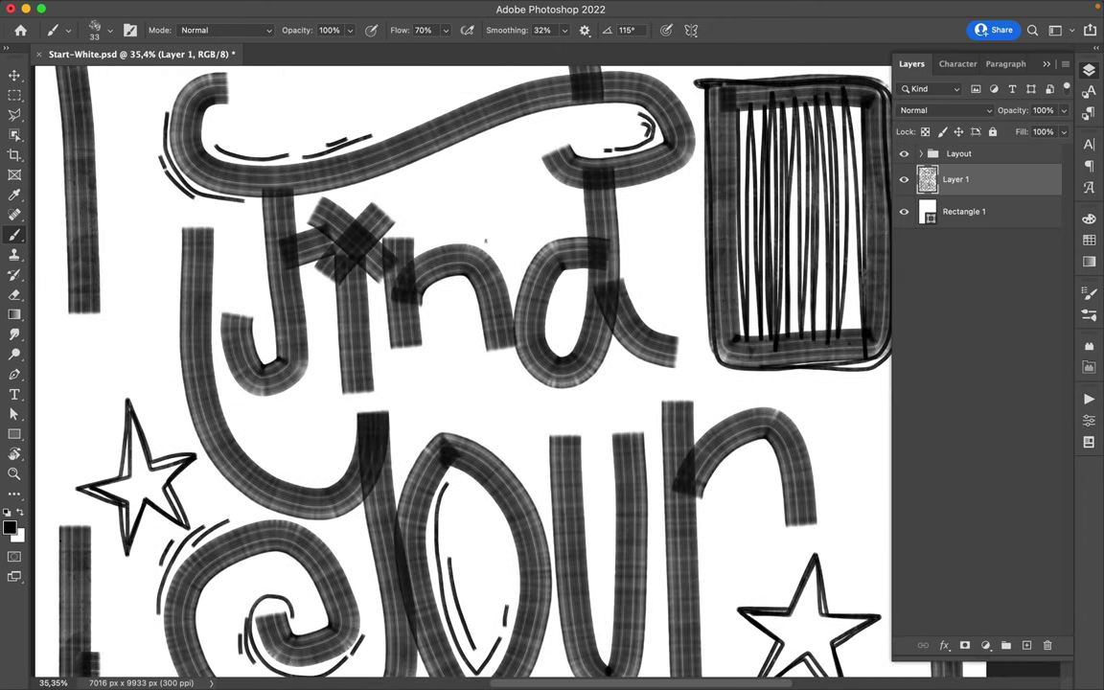
scroll(460, 383, "down", 5)
left_click_drag(302, 378, 351, 325)
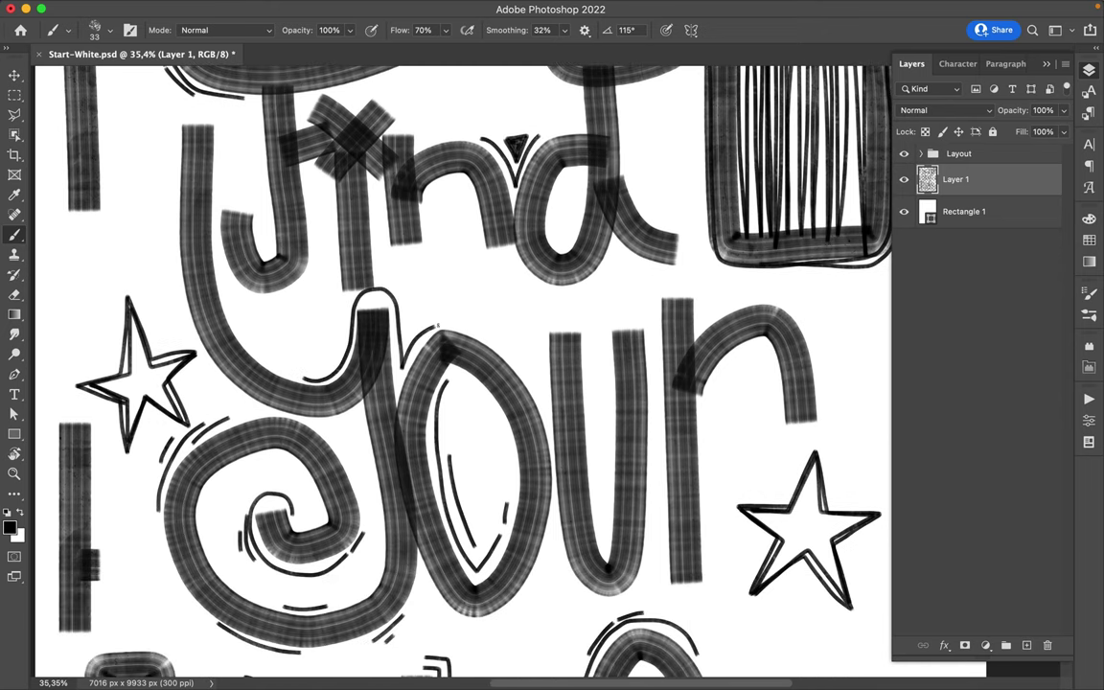
scroll(460, 383, "down", 2)
left_click_drag(458, 311, 436, 356)
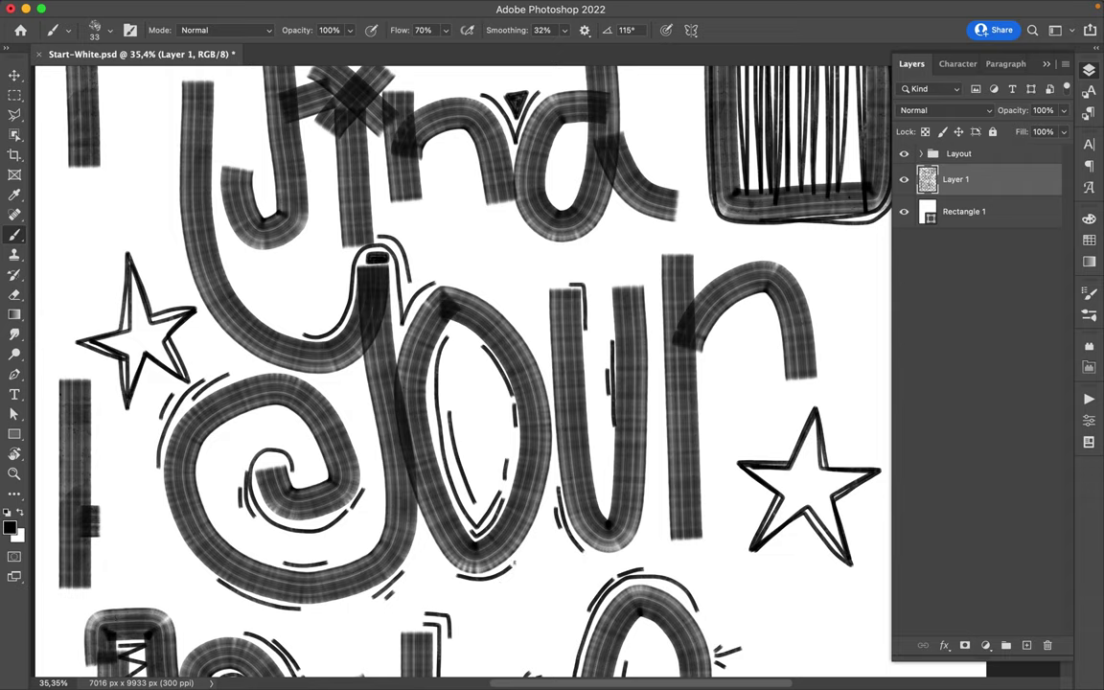
Step: Pan around the canvas to review the accented lettering
scroll(460, 374, "down", 4)
scroll(572, 348, "up", 4)
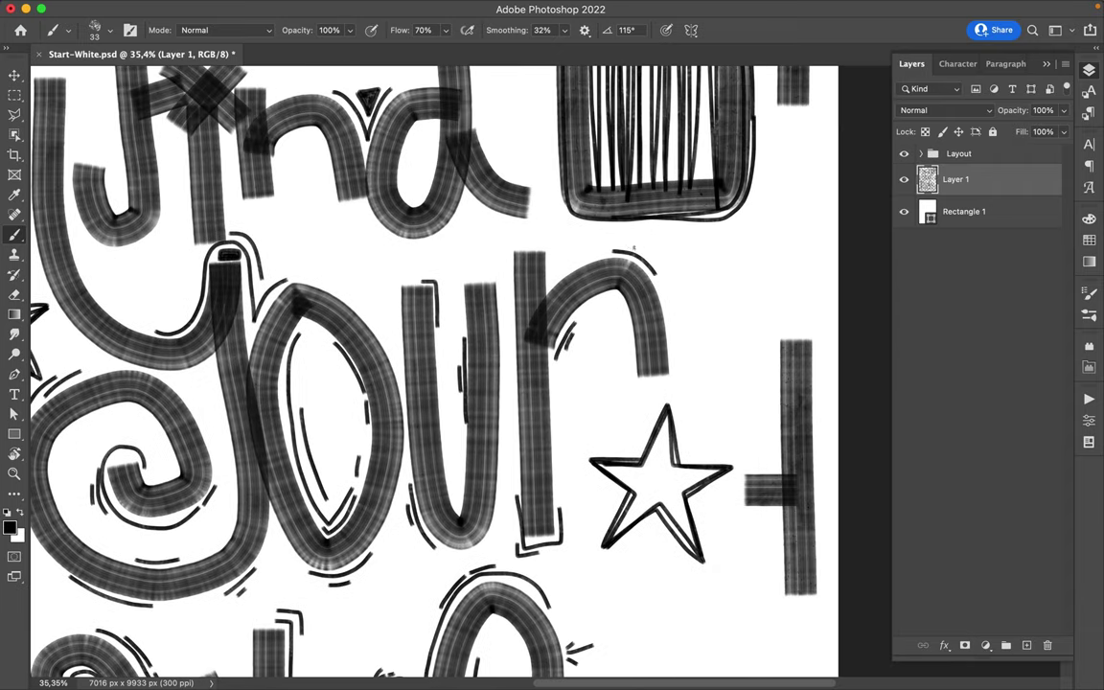
scroll(494, 268, "up", 2)
scroll(494, 268, "left", 2)
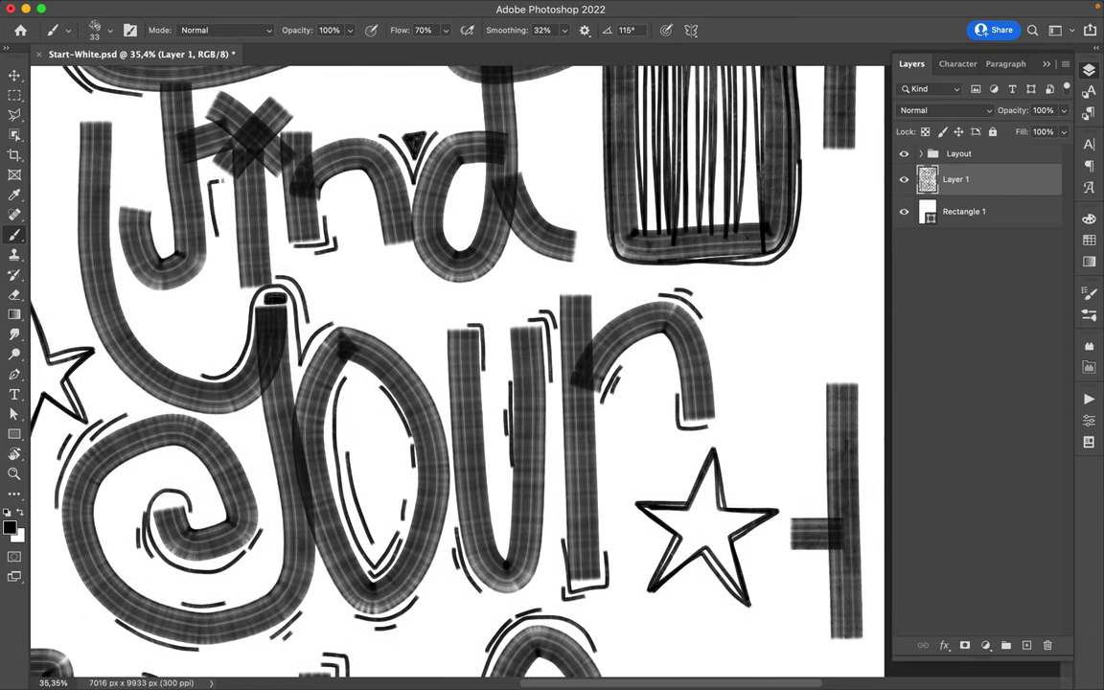
scroll(337, 227, "up", 7)
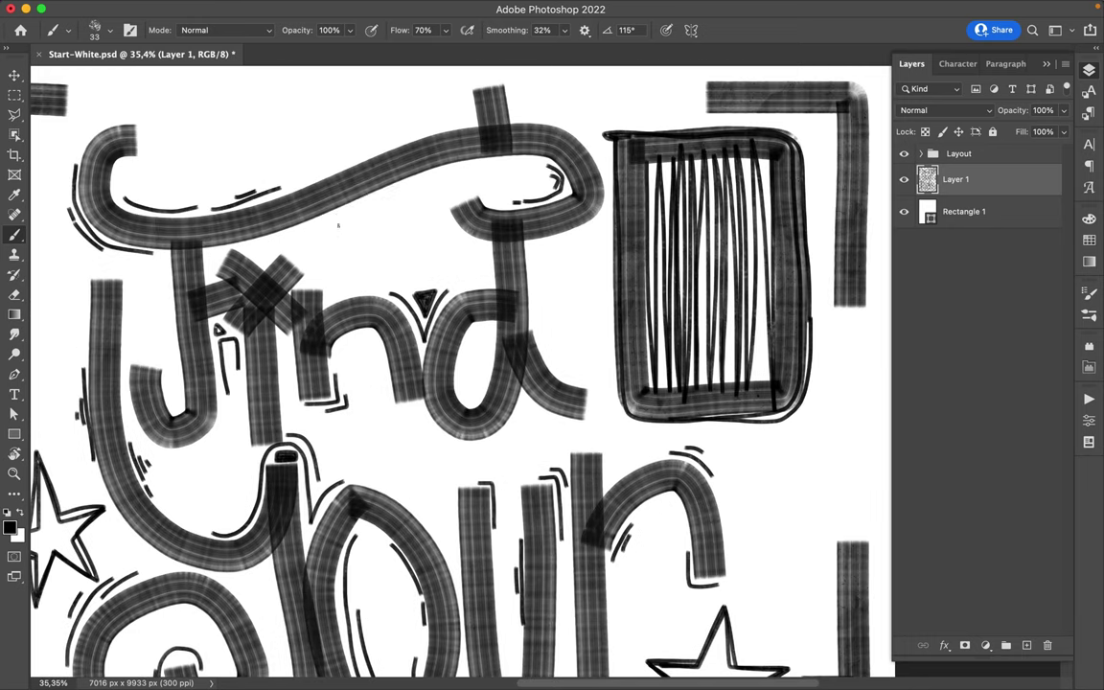
scroll(460, 374, "down", 3)
scroll(460, 374, "right", 2)
scroll(459, 374, "down", 5)
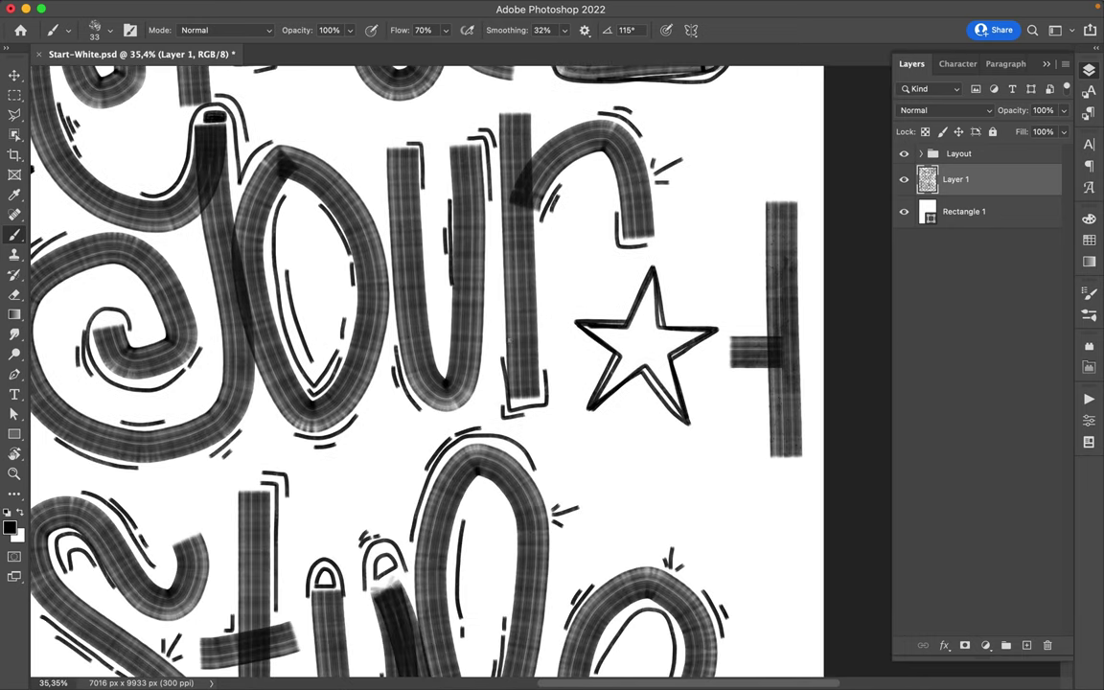
Step: Choose the Messy Marker brush at 75 px from the brush presets
scroll(594, 498, "down", 5)
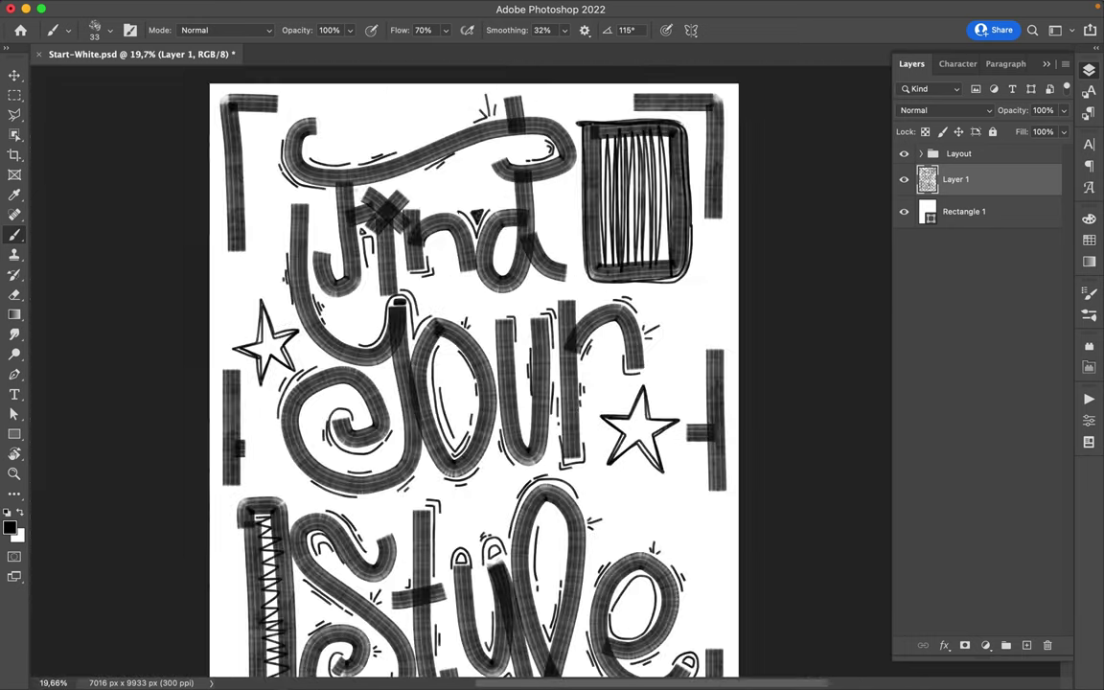
right_click(349, 129)
scroll(437, 520, "down", 2)
scroll(438, 521, "down", 5)
left_click(450, 484)
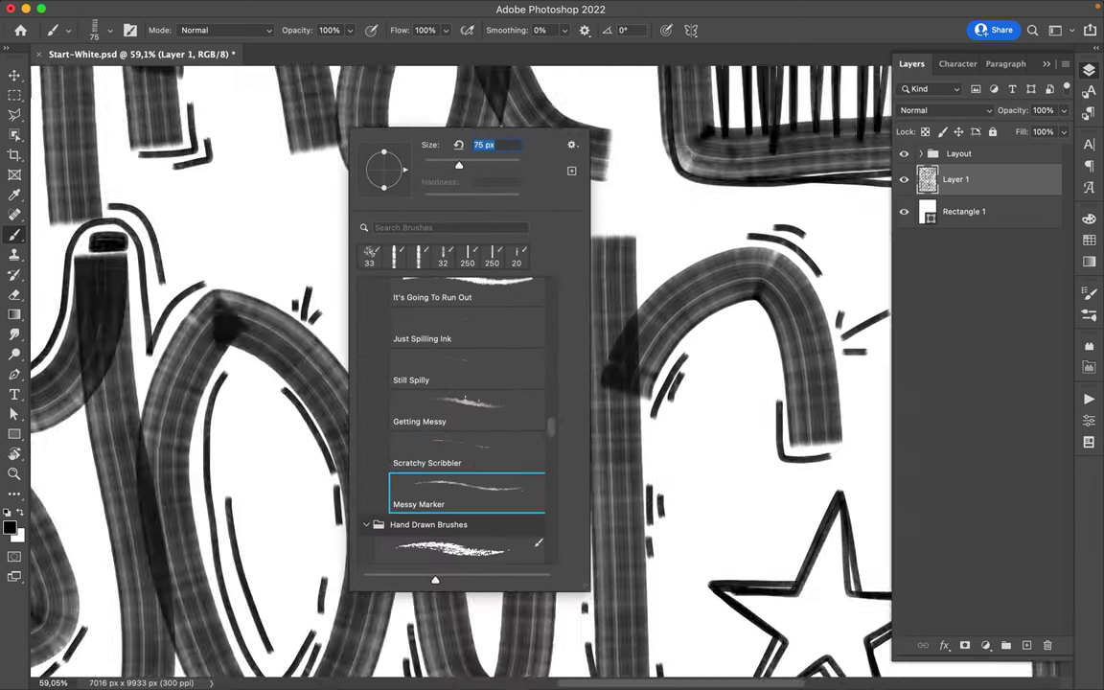
scroll(221, 320, "up", 5)
scroll(347, 337, "down", 3)
scroll(346, 337, "down", 3)
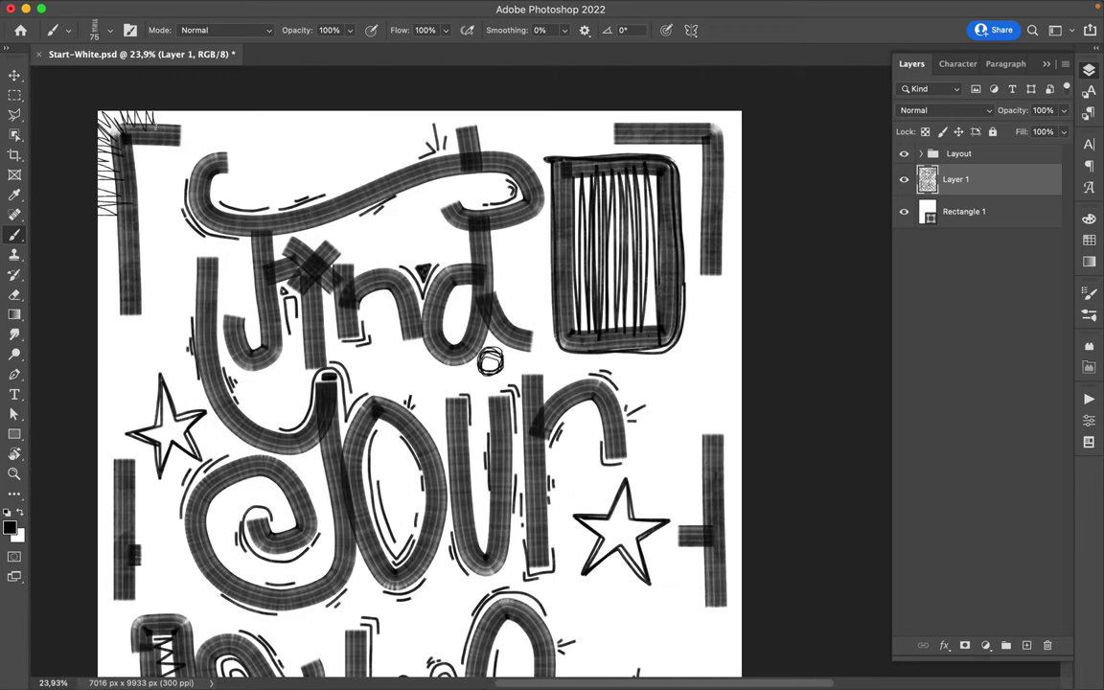
Step: Paint zigzag scribbles down the left side and along the bottom edge
left_click_drag(490, 360, 502, 159)
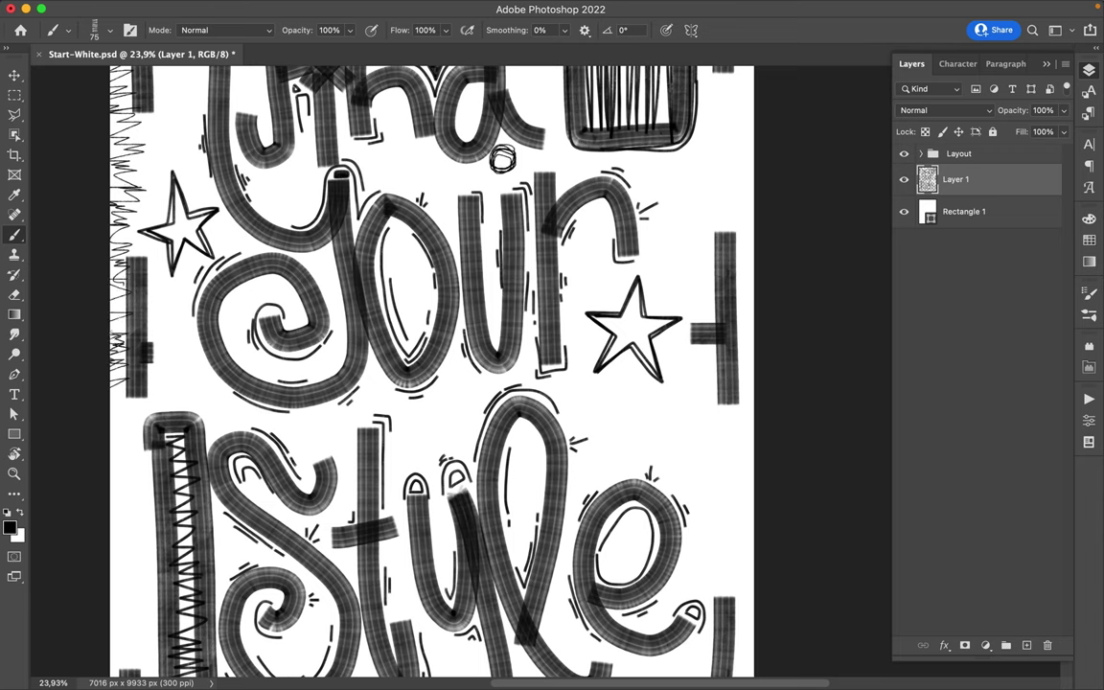
left_click_drag(110, 256, 110, 497)
scroll(115, 479, "down", 3)
left_click_drag(125, 259, 259, 460)
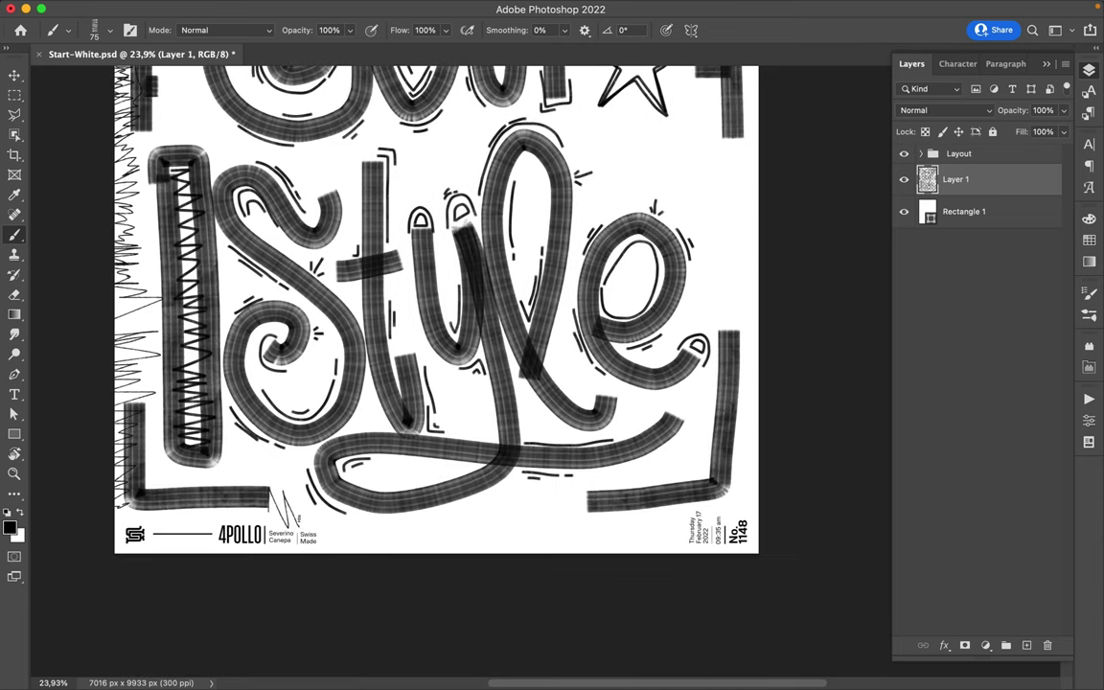
mouse_move(292, 522)
left_mouse_down()
mouse_move(408, 498)
mouse_move(570, 498)
mouse_move(752, 476)
left_mouse_up()
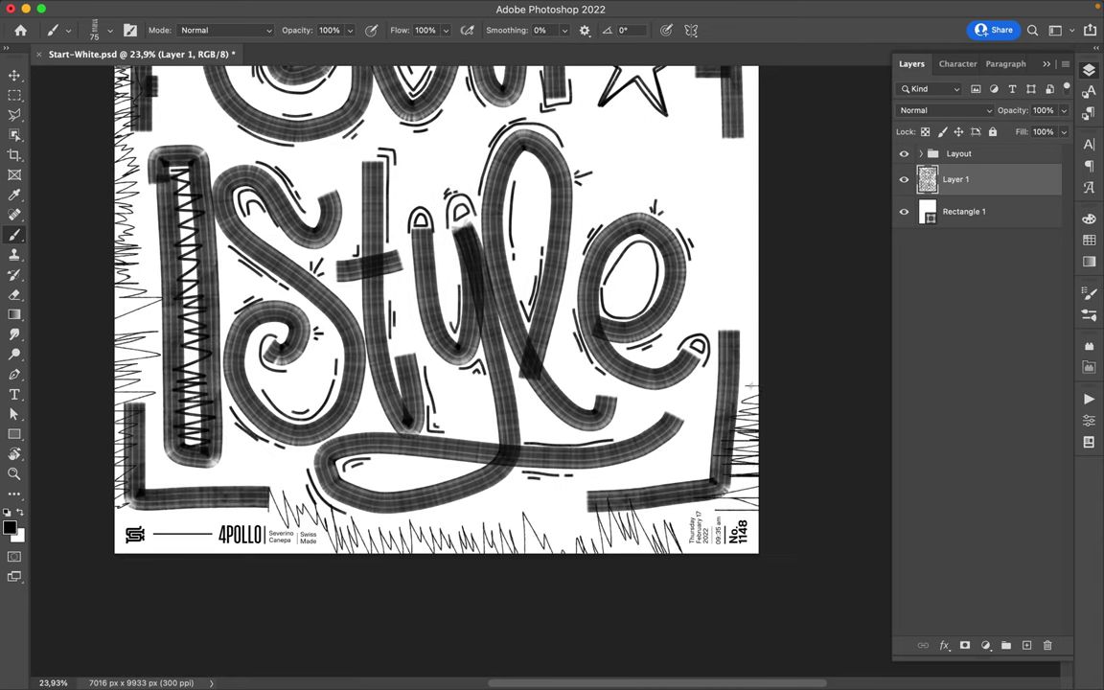
Step: Add zigzag scribbles along the top edge, extending them to the right
scroll(661, 278, "up", 5)
scroll(469, 194, "up", 2)
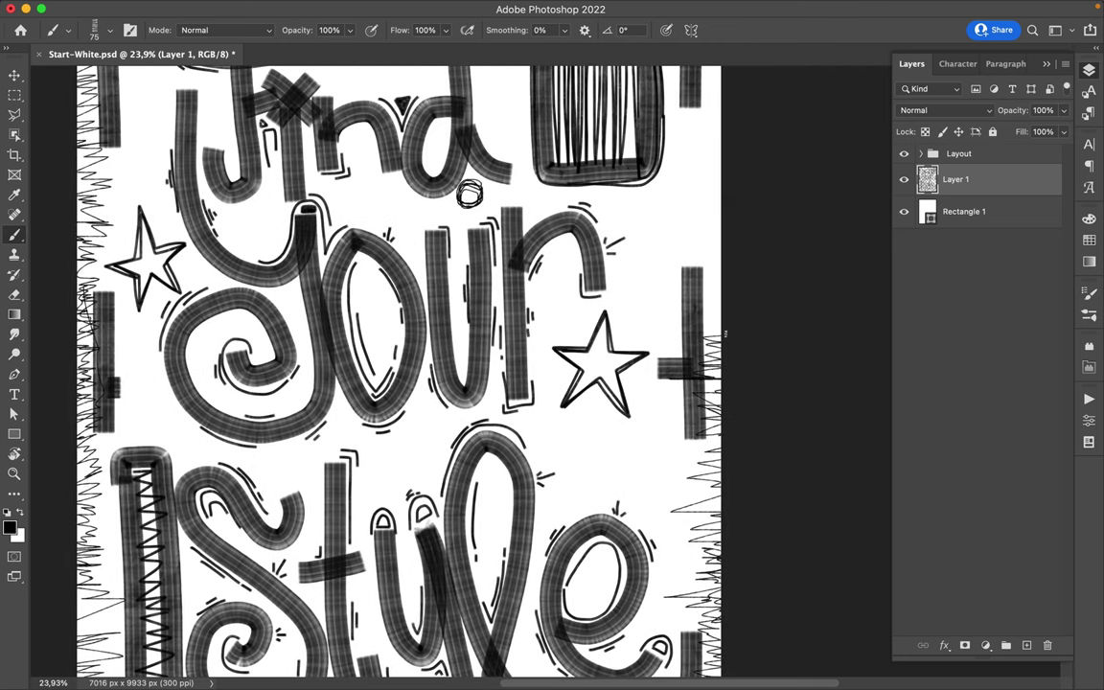
mouse_move(725, 334)
left_mouse_down()
mouse_move(721, 245)
mouse_move(743, 197)
mouse_move(756, 335)
left_mouse_up()
scroll(720, 245, "up", 2)
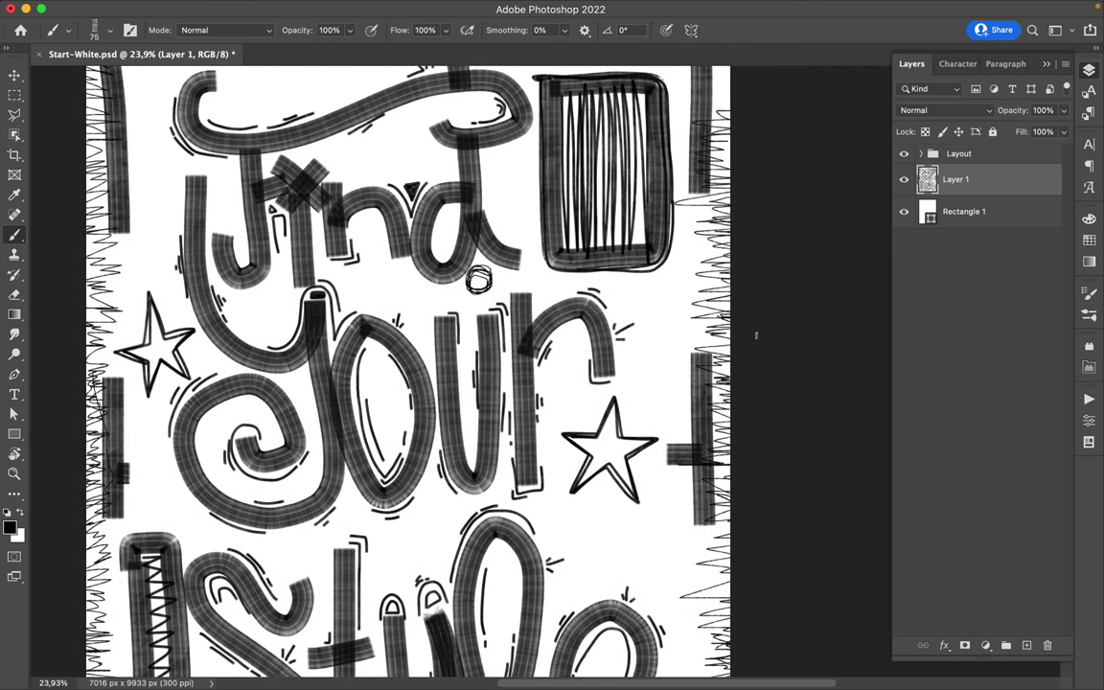
scroll(756, 335, "up", 5)
left_click_drag(159, 229, 268, 222)
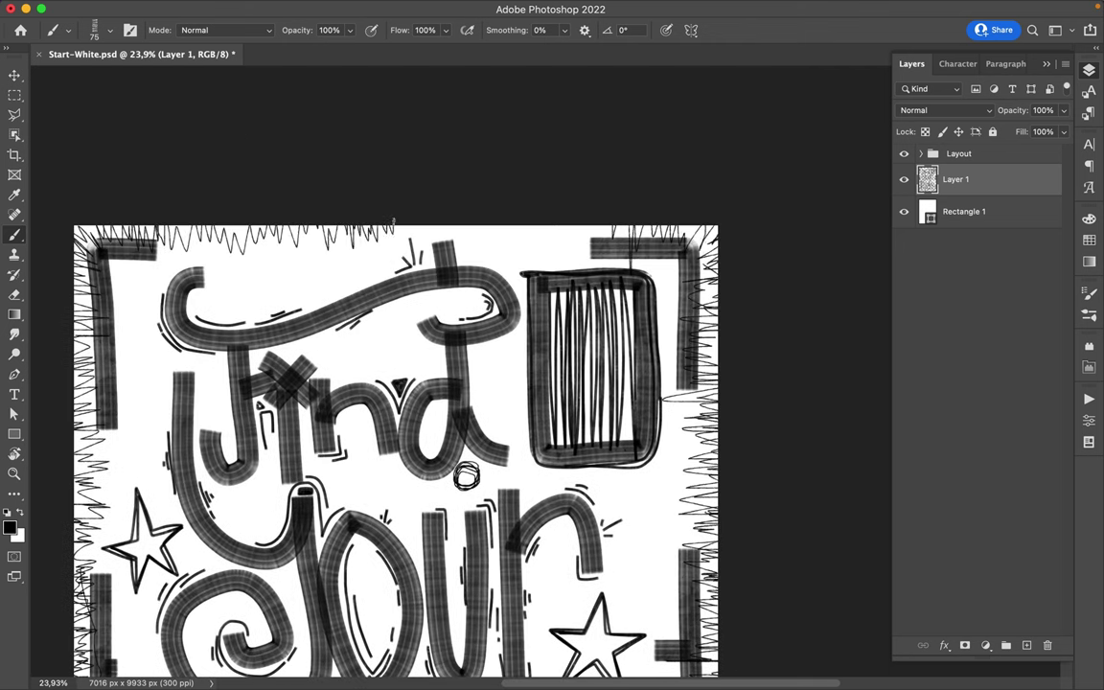
mouse_move(393, 220)
left_mouse_down()
mouse_move(518, 231)
mouse_move(714, 402)
left_mouse_up()
mouse_move(537, 228)
left_mouse_down()
mouse_move(87, 230)
mouse_move(82, 537)
left_mouse_up()
Step: Fill in more zigzags along the left, bottom and right edges
scroll(397, 373, "down", 6)
scroll(476, 231, "down", 3)
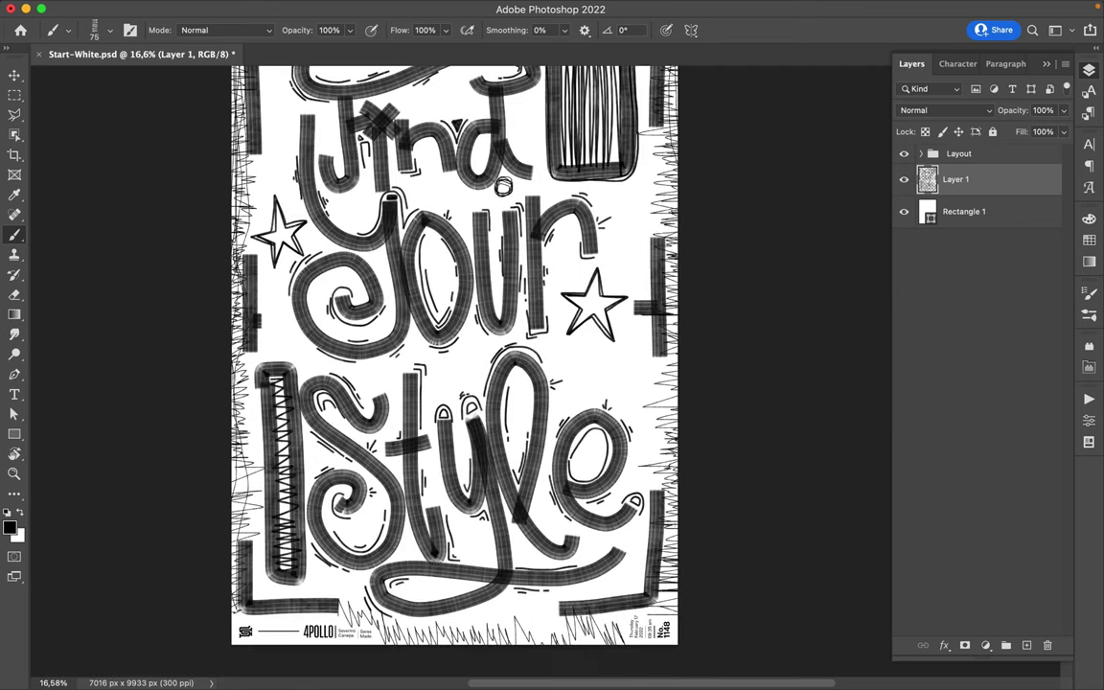
left_click_drag(219, 536, 212, 153)
left_click_drag(618, 634, 388, 634)
left_click_drag(666, 316, 666, 546)
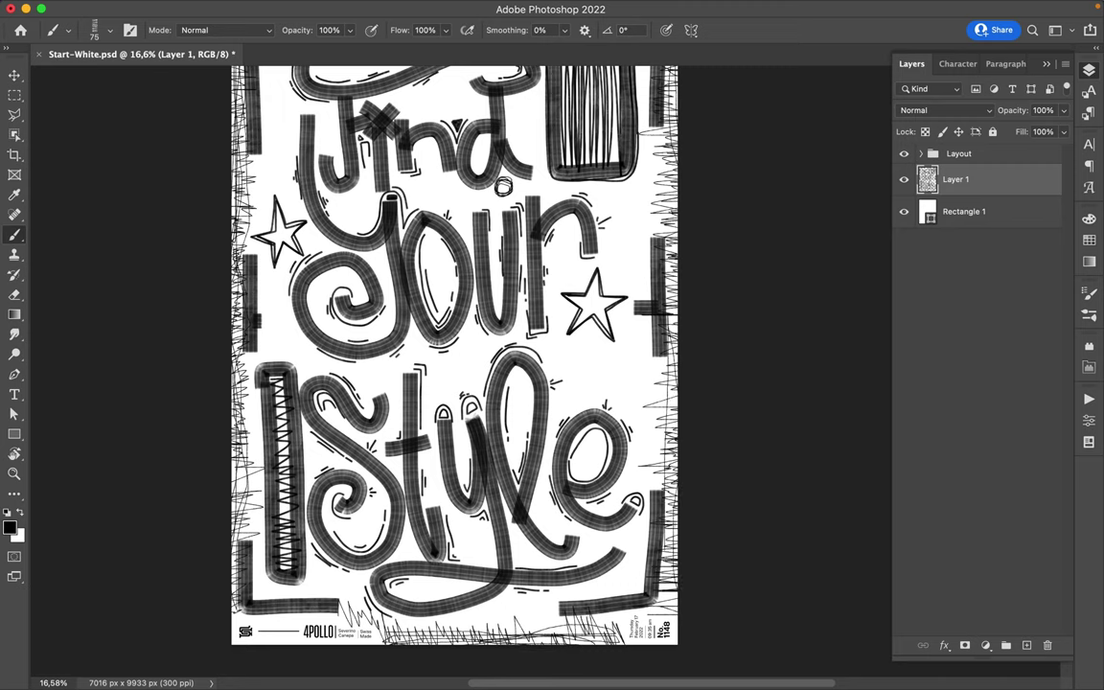
scroll(450, 384, "up", 3)
Step: Add scribbled brush strokes along the poster's right edge
left_click_drag(659, 201, 659, 537)
scroll(490, 316, "up", 3)
scroll(491, 316, "up", 3)
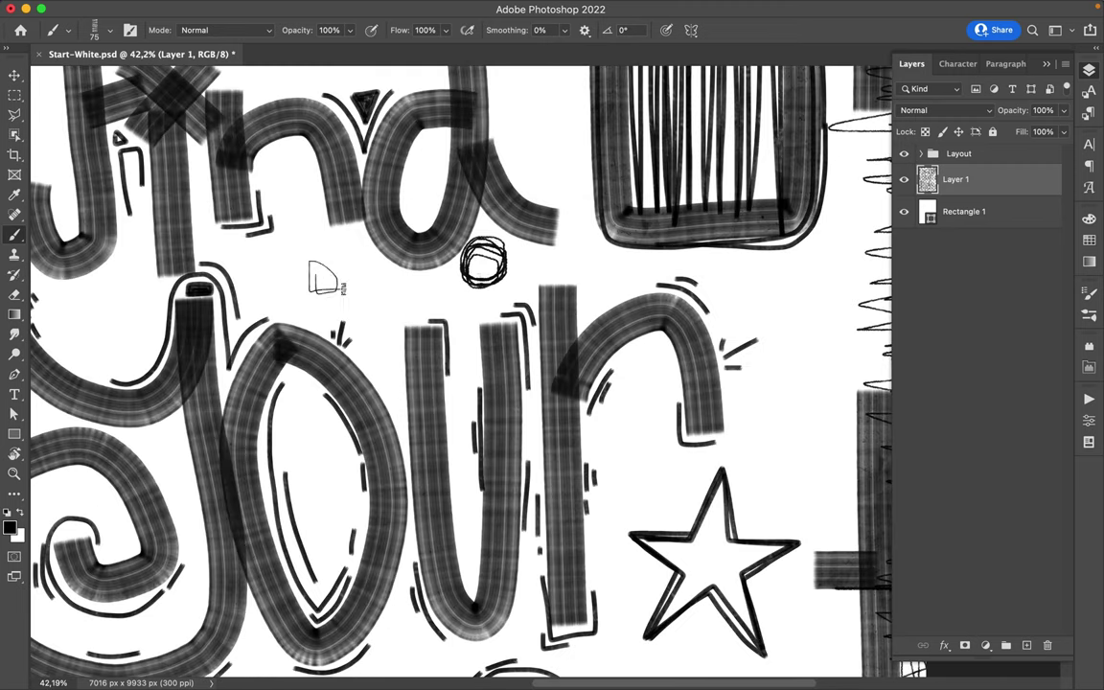
scroll(412, 306, "left", 3)
scroll(460, 374, "down", 5)
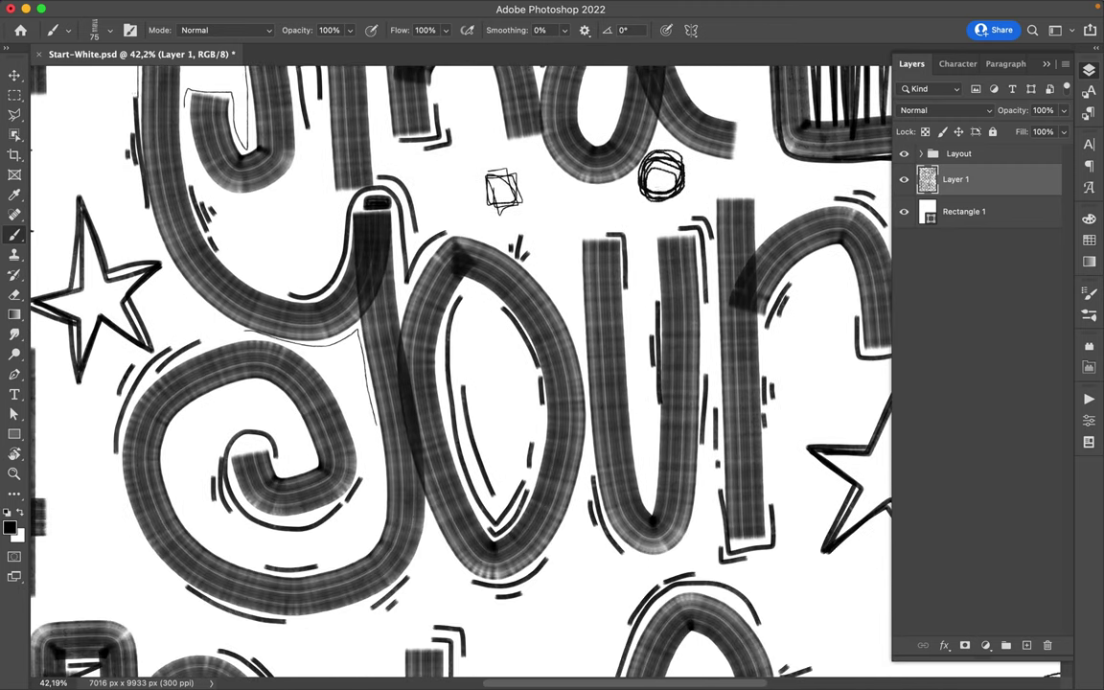
scroll(303, 437, "down", 10)
Step: Draw a thin outline beside the t stem and another short scribble stroke
left_click_drag(323, 458, 322, 324)
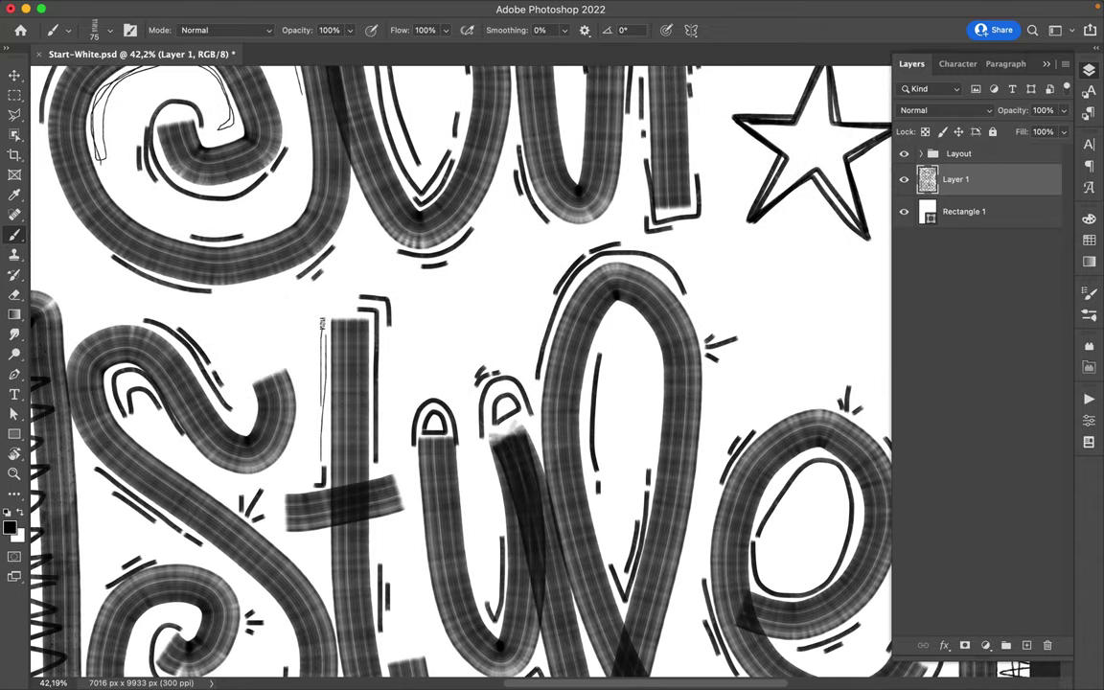
scroll(659, 433, "down", 8)
left_click_drag(654, 442, 733, 508)
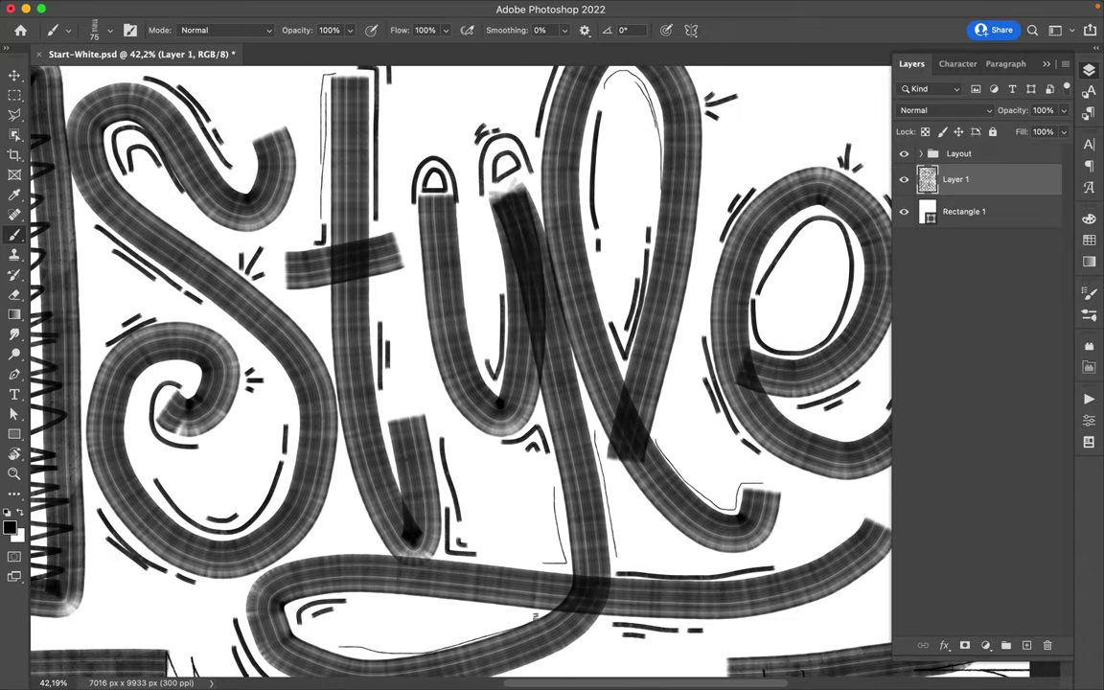
scroll(533, 616, "right", 7)
scroll(350, 223, "up", 13)
scroll(212, 169, "left", 5)
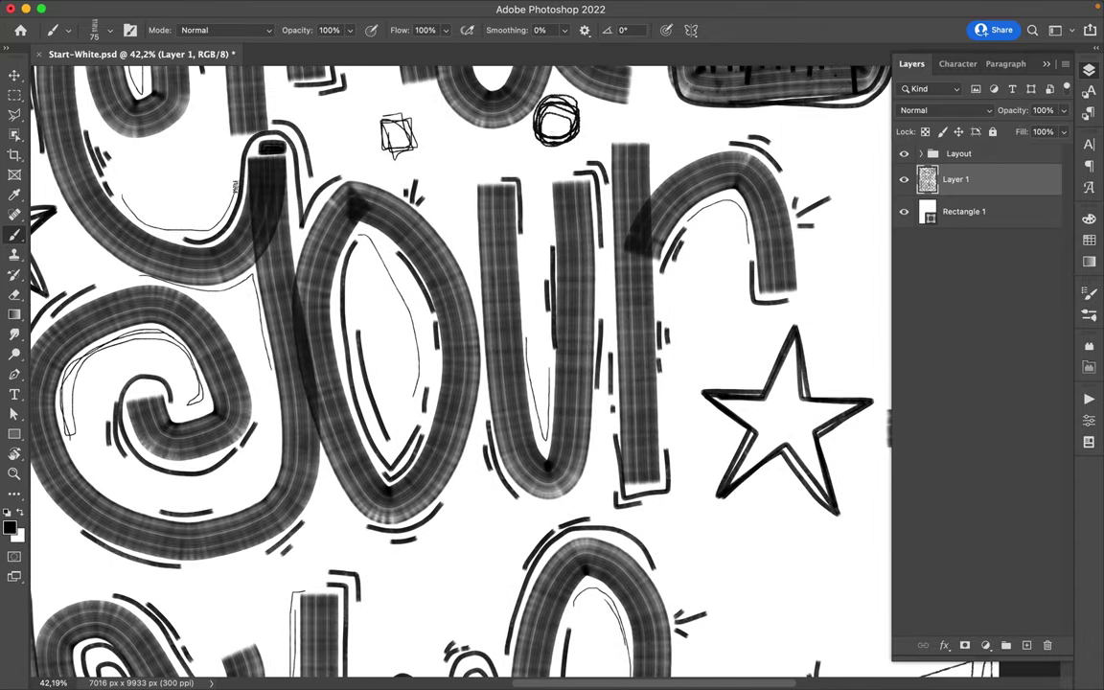
scroll(509, 245, "up", 10)
scroll(460, 364, "down", 3)
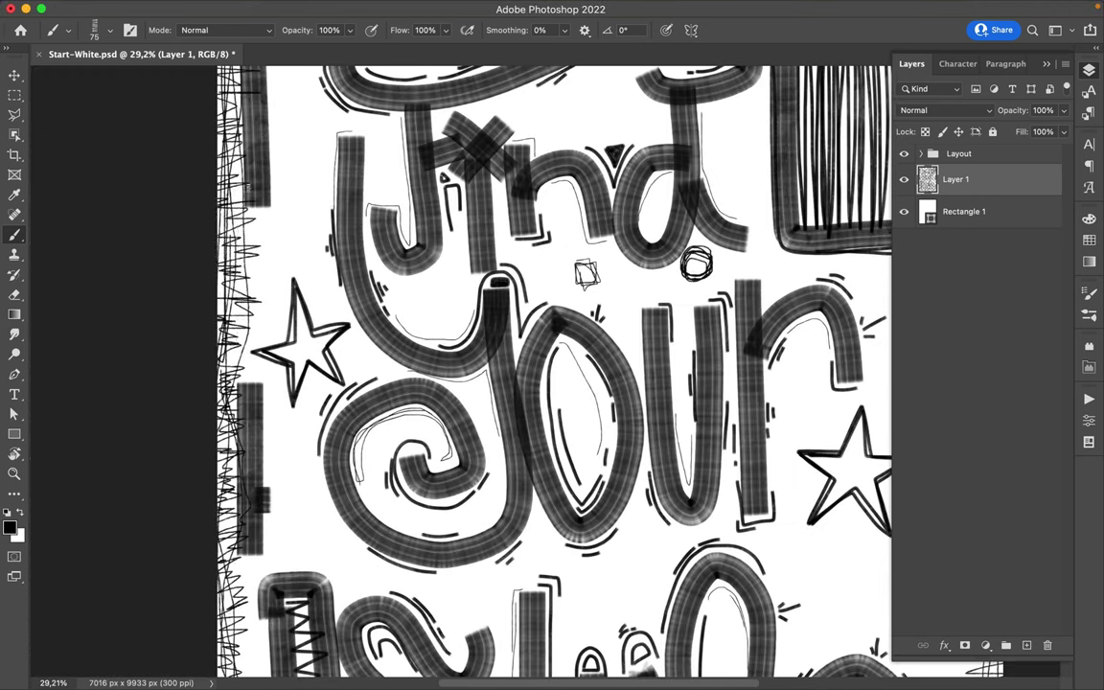
scroll(205, 143, "up", 8)
Step: Scribble lines along the left edge and the top zigzag border
left_click_drag(192, 594, 309, 343)
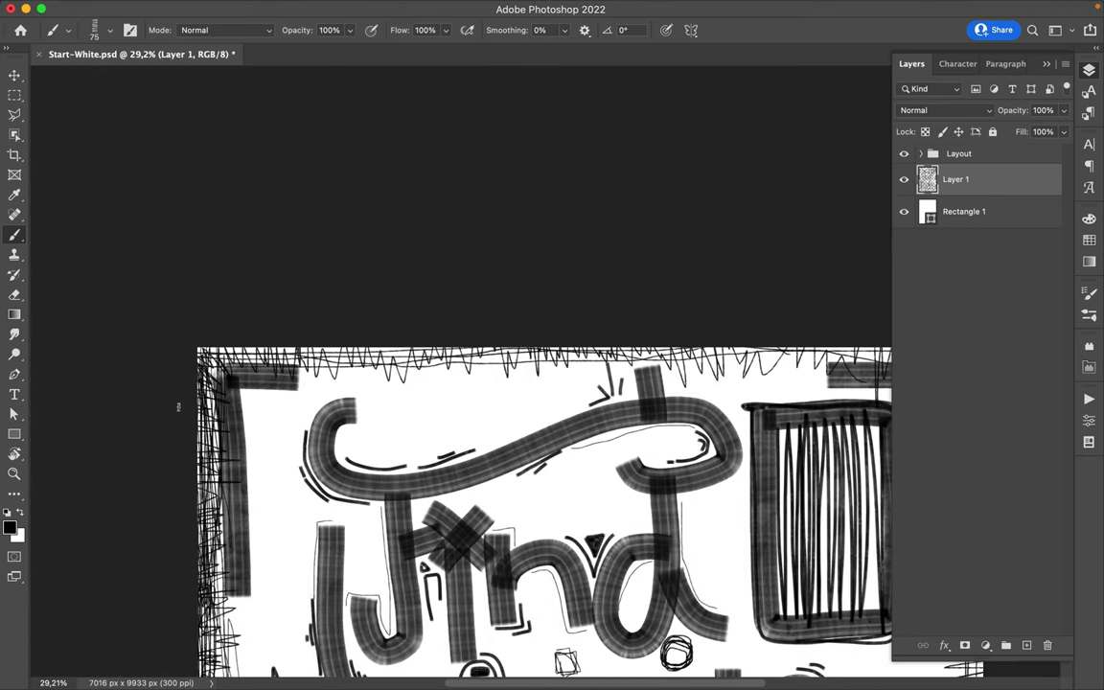
scroll(460, 517, "right", 10)
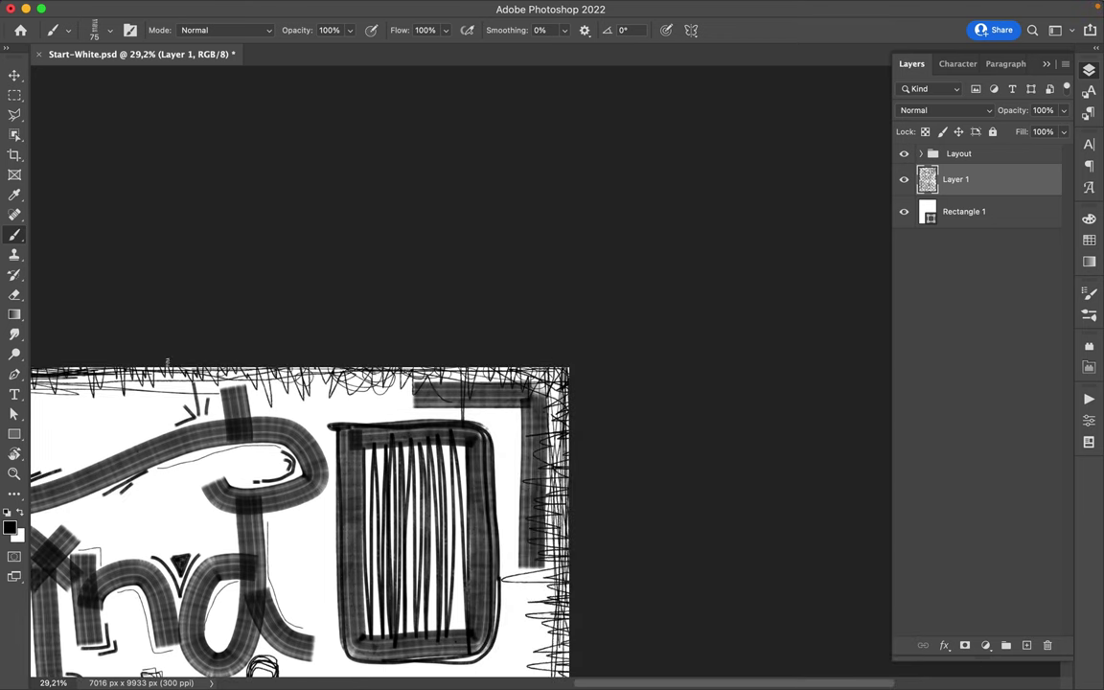
scroll(383, 383, "down", 3)
Step: Pick a thin brush and draw a box with a smiley circle below the star
scroll(383, 383, "down", 6)
scroll(522, 235, "up", 3)
right_click(522, 234)
mouse_move(450, 216)
left_mouse_down()
mouse_move(565, 306)
mouse_move(565, 251)
left_mouse_up()
scroll(537, 259, "up", 3)
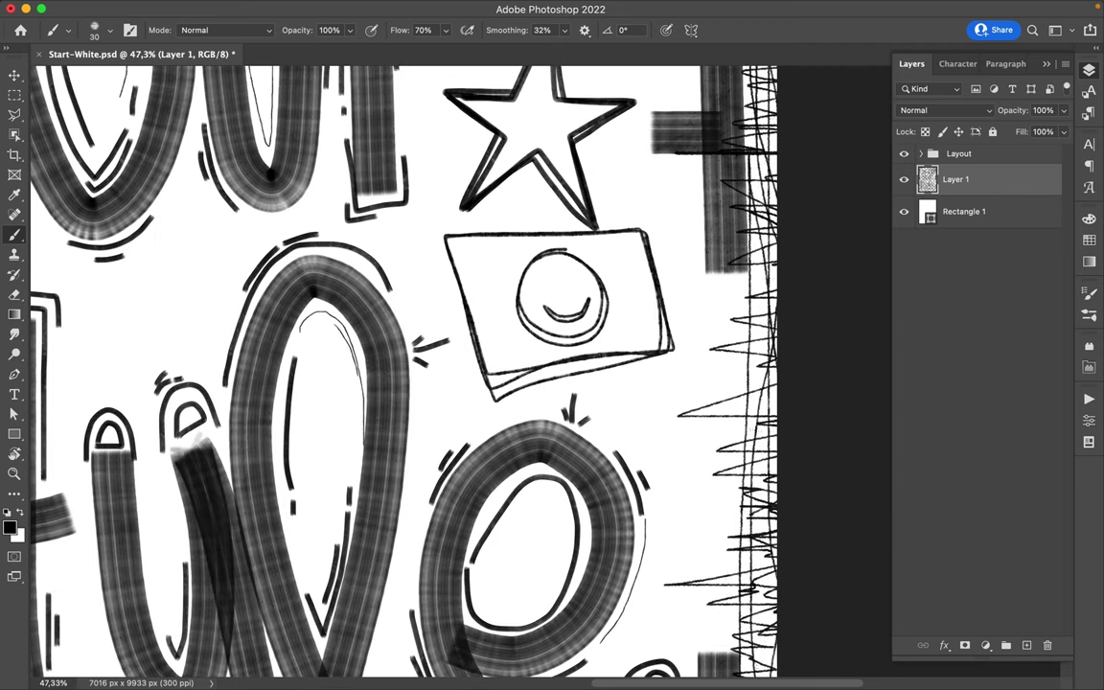
Step: Fill the left and right sides of the smiley box with diagonal hatching
mouse_move(472, 237)
left_mouse_down()
mouse_move(458, 280)
mouse_move(469, 325)
left_mouse_up()
left_click_drag(526, 242, 483, 368)
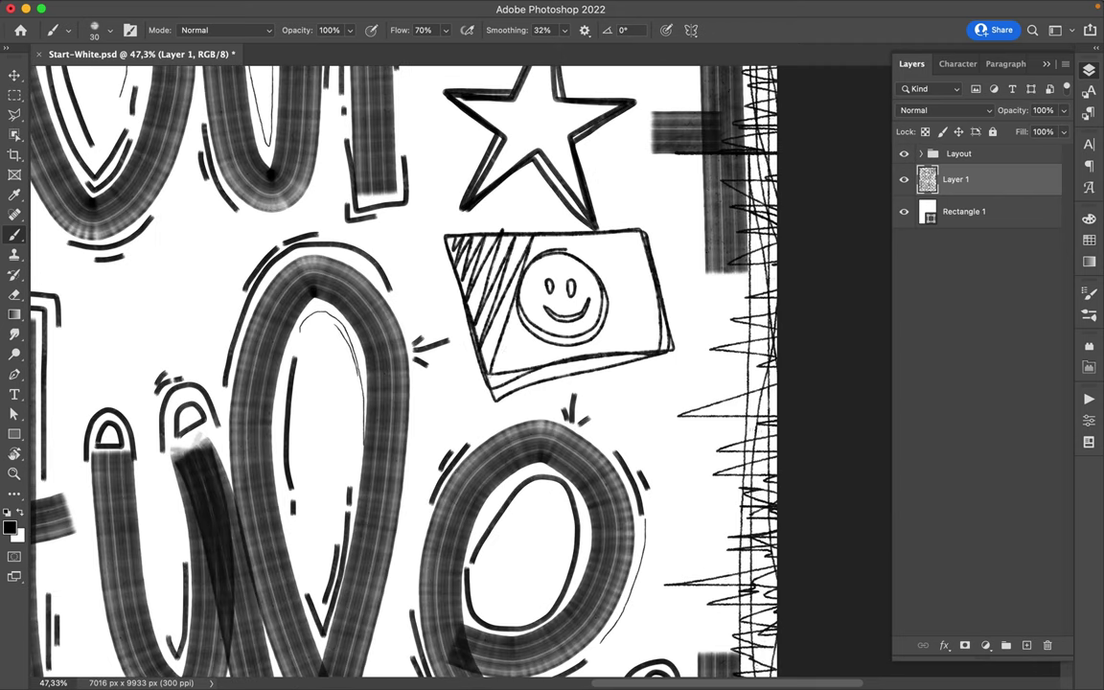
mouse_move(575, 239)
left_mouse_down()
mouse_move(542, 336)
mouse_move(577, 362)
left_mouse_up()
left_click_drag(640, 247, 602, 362)
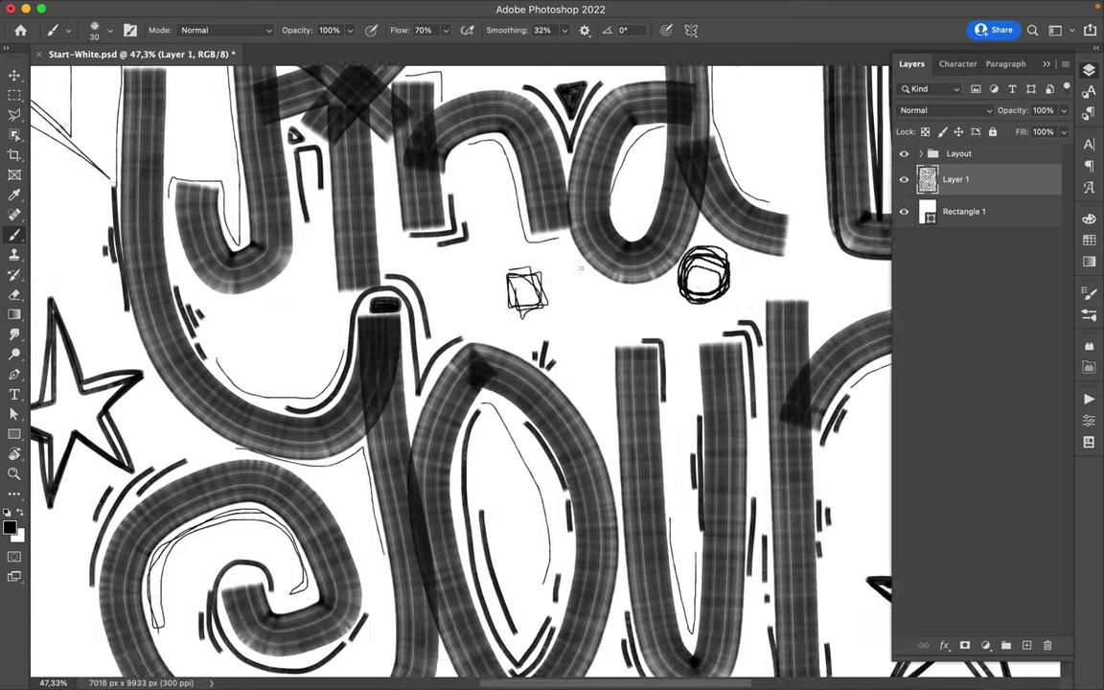
Step: Switch to the 75 px texture brush and sketch a small crown between the words
right_click(474, 228)
double_click(575, 450)
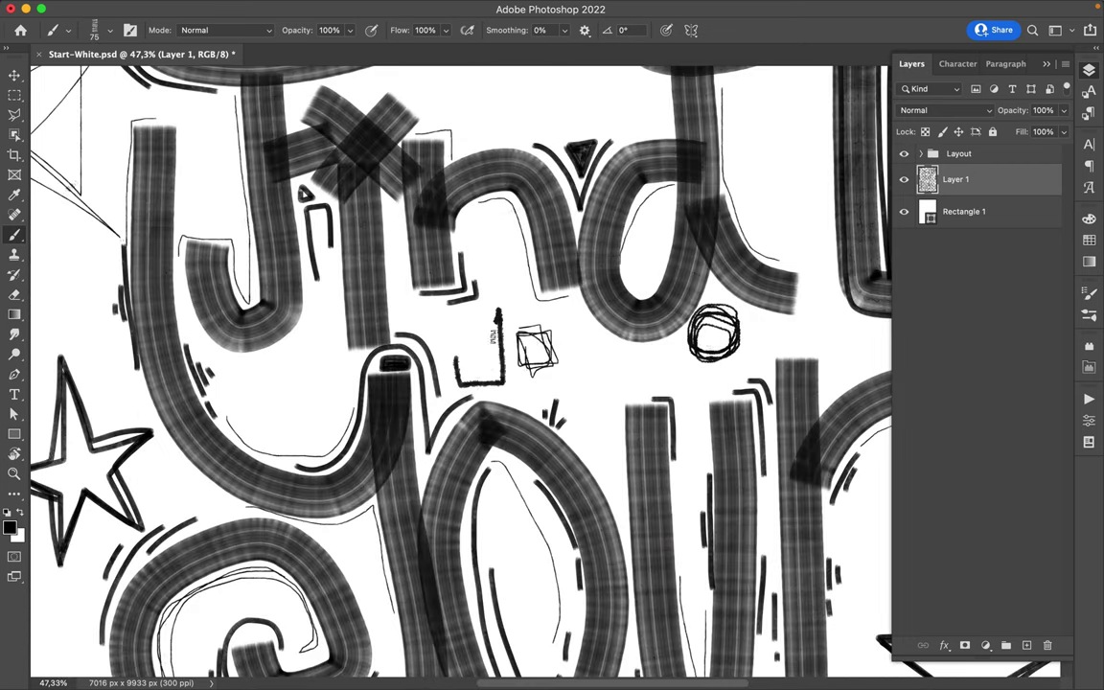
scroll(460, 364, "down", 3)
left_click_drag(244, 235, 244, 383)
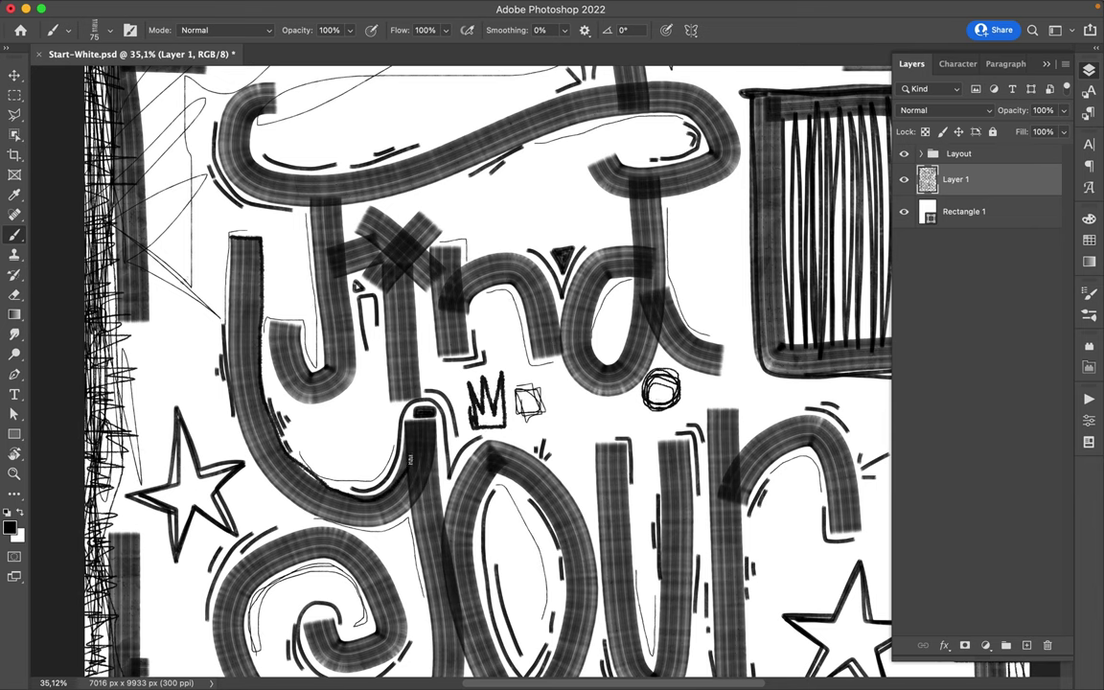
Step: Draw a black X inside the triangle and give it a heavy black outline
scroll(488, 374, "down", 3)
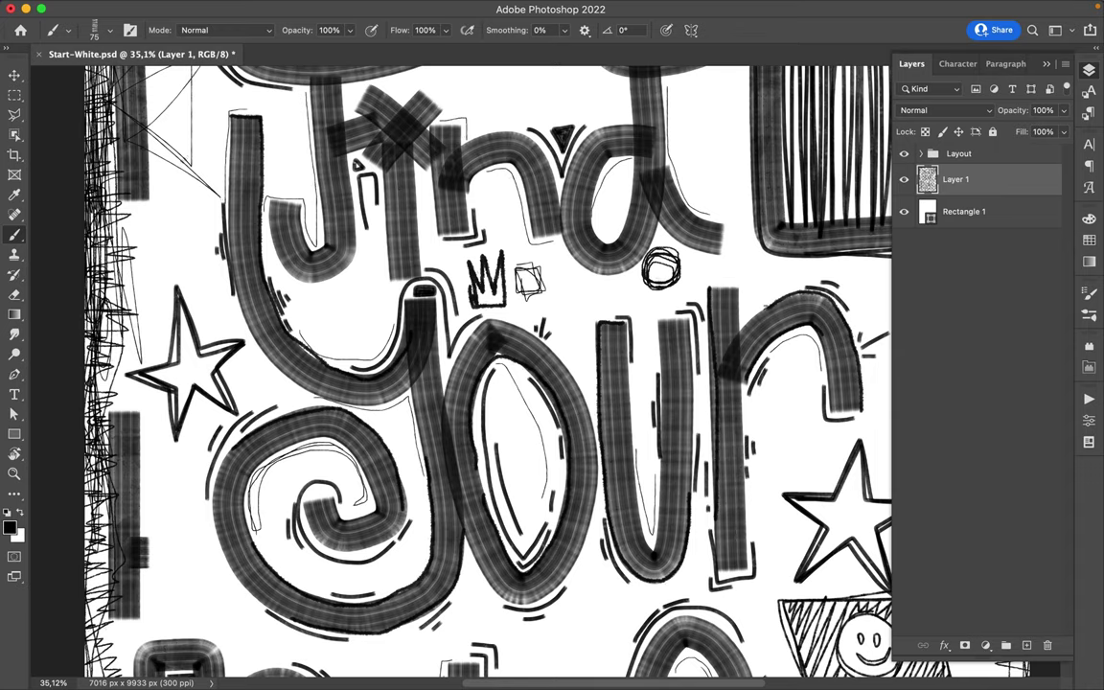
scroll(631, 465, "down", 5)
scroll(630, 465, "down", 5)
scroll(575, 383, "up", 3)
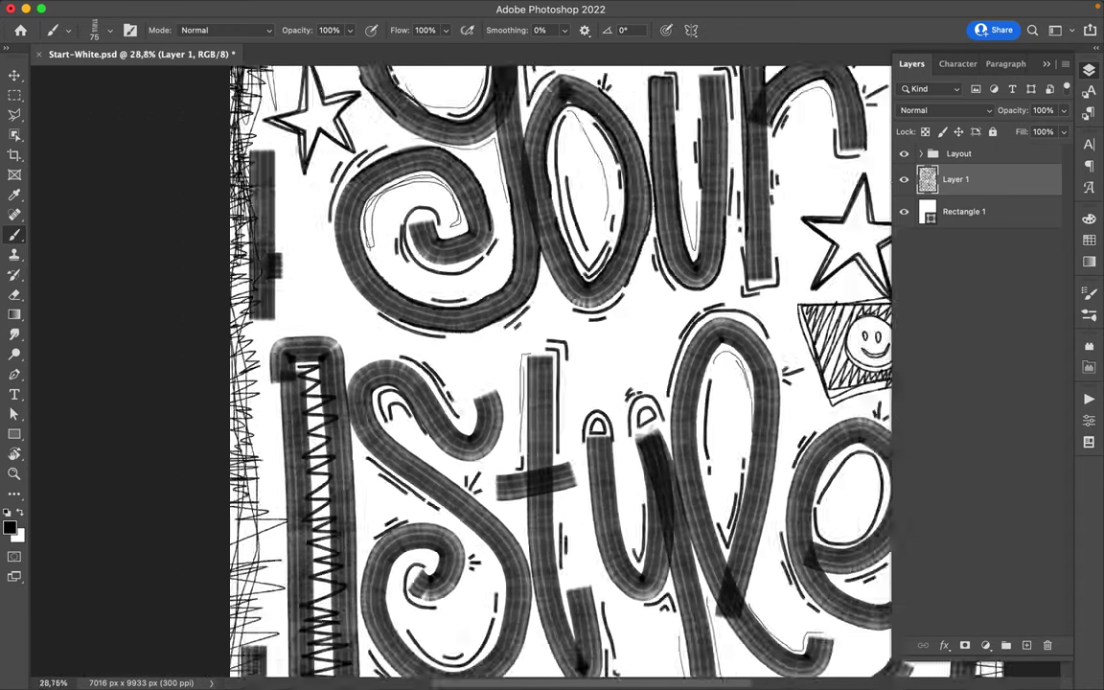
scroll(390, 223, "right", 5)
scroll(384, 364, "down", 5)
scroll(316, 269, "up", 5)
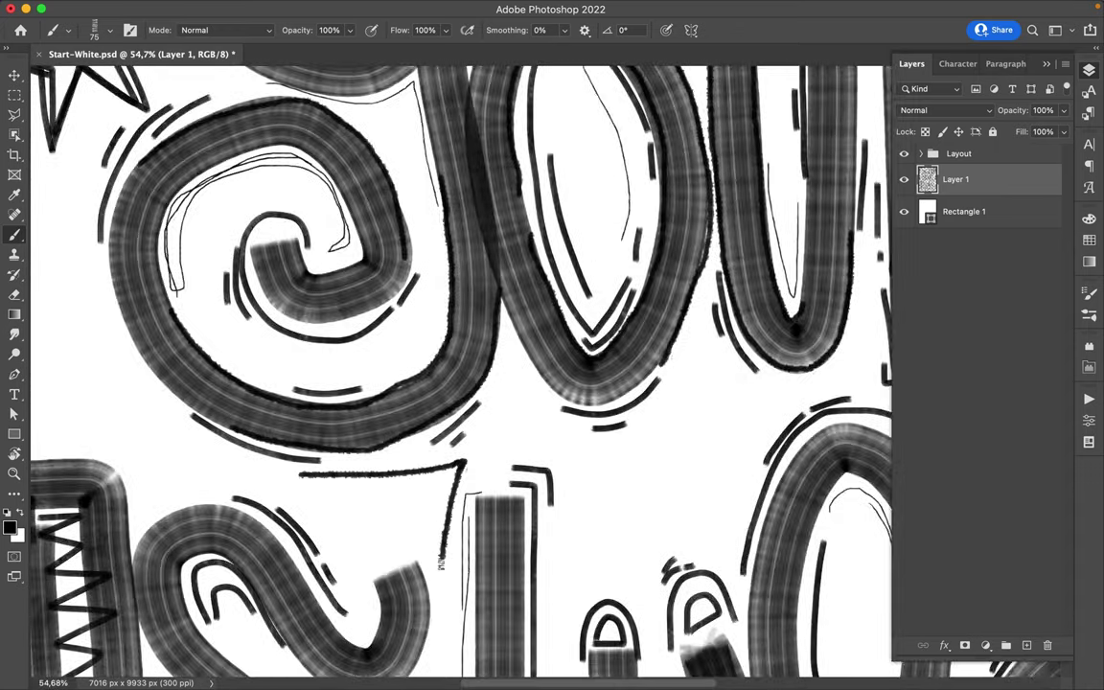
left_click_drag(316, 479, 440, 546)
left_click_drag(445, 479, 354, 546)
left_click_drag(299, 473, 355, 554)
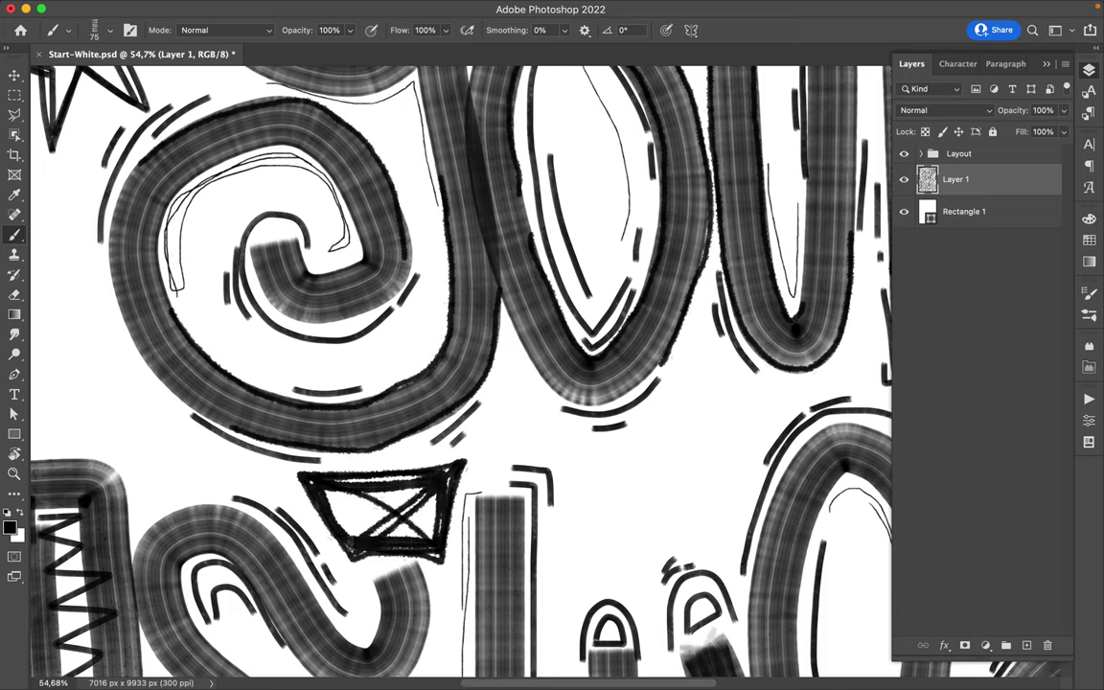
left_click_drag(326, 498, 446, 498)
Step: Draw a black spiral near the bottom left
scroll(433, 491, "down", 5)
left_click_drag(368, 458, 412, 451)
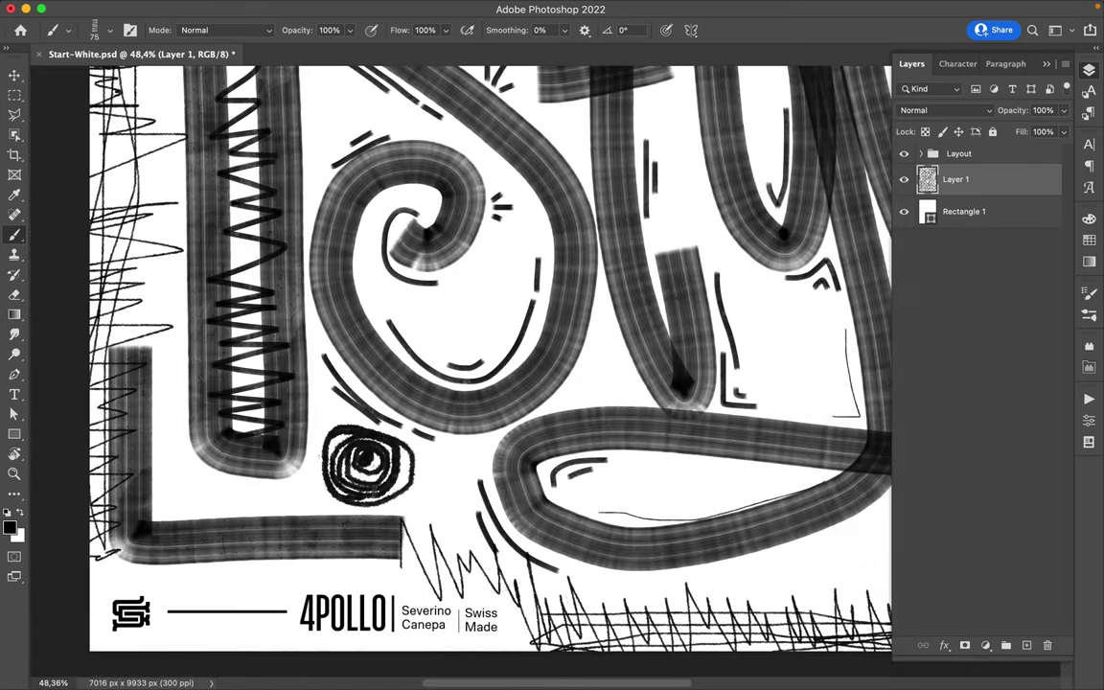
scroll(383, 450, "down", 1)
Step: Sketch triangles at the lower left and lower right, filling one dark with a chevron
mouse_move(211, 422)
left_mouse_down()
mouse_move(168, 407)
mouse_move(210, 412)
left_mouse_up()
scroll(383, 403, "right", 10)
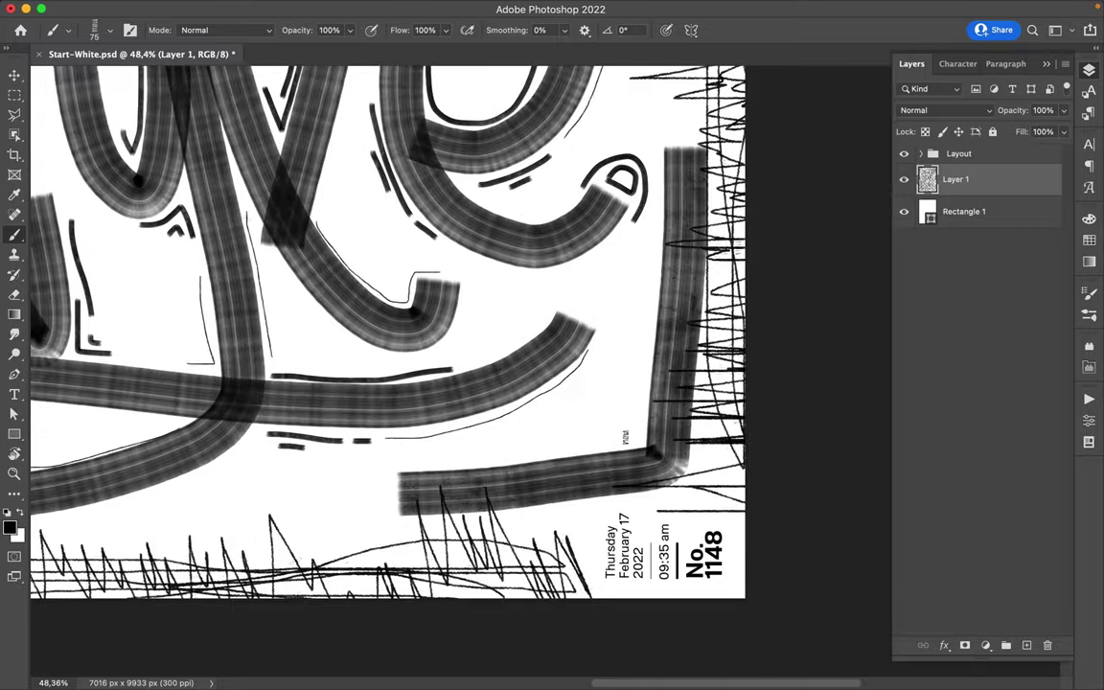
mouse_move(632, 355)
left_mouse_down()
mouse_move(633, 433)
mouse_move(629, 369)
left_mouse_up()
scroll(630, 412, "up", 10)
left_click_drag(613, 455, 661, 479)
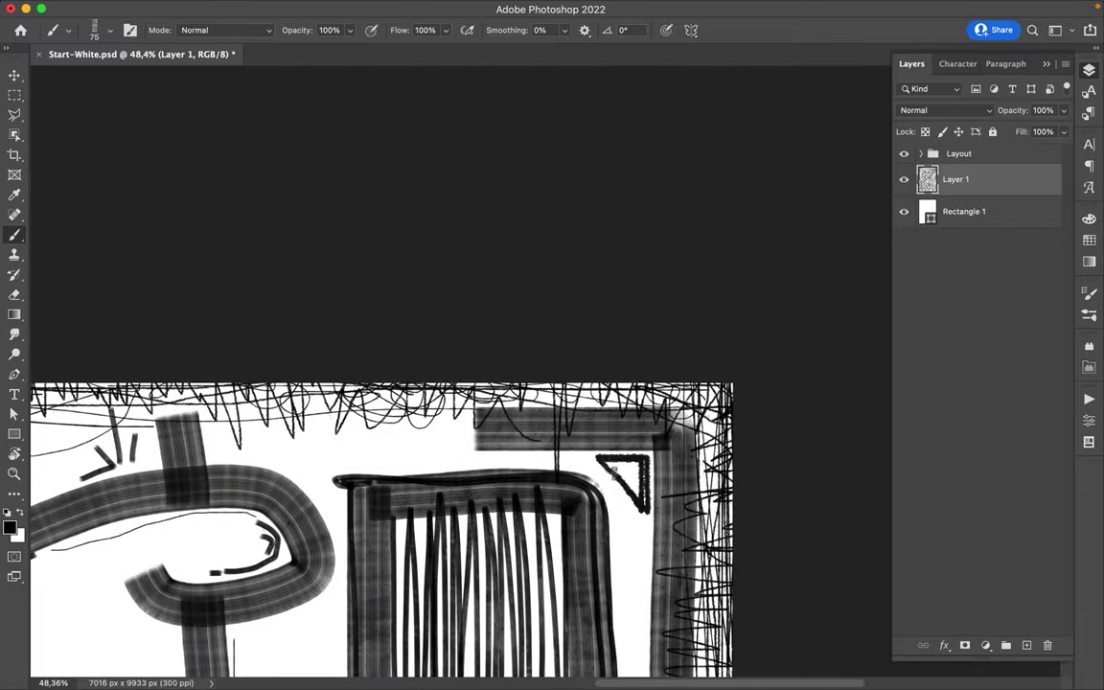
Step: Outline a triangle in the top-left corner and fill it solid black
scroll(619, 471, "left", 10)
scroll(619, 471, "left", 10)
mouse_move(485, 383)
left_mouse_down()
mouse_move(505, 427)
mouse_move(517, 412)
mouse_move(508, 407)
left_mouse_up()
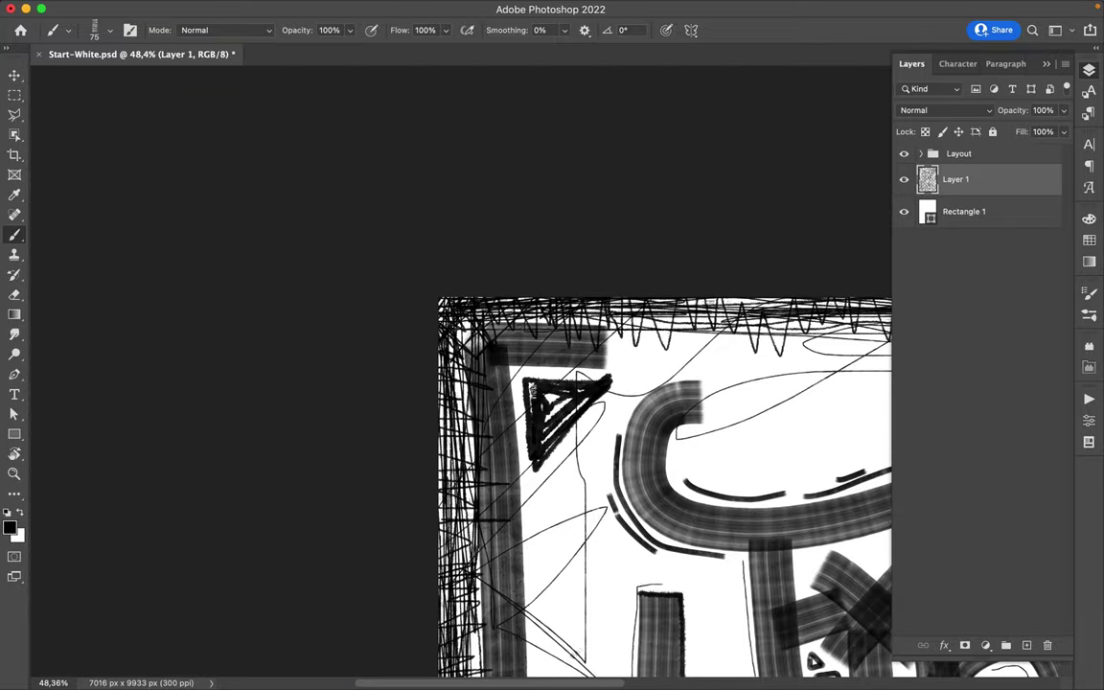
left_click_drag(484, 355, 513, 403)
scroll(581, 402, "right", 10)
scroll(581, 403, "down", 5)
scroll(574, 383, "up", 3)
Step: Select the large 284 px marker brush preset
right_click(287, 201)
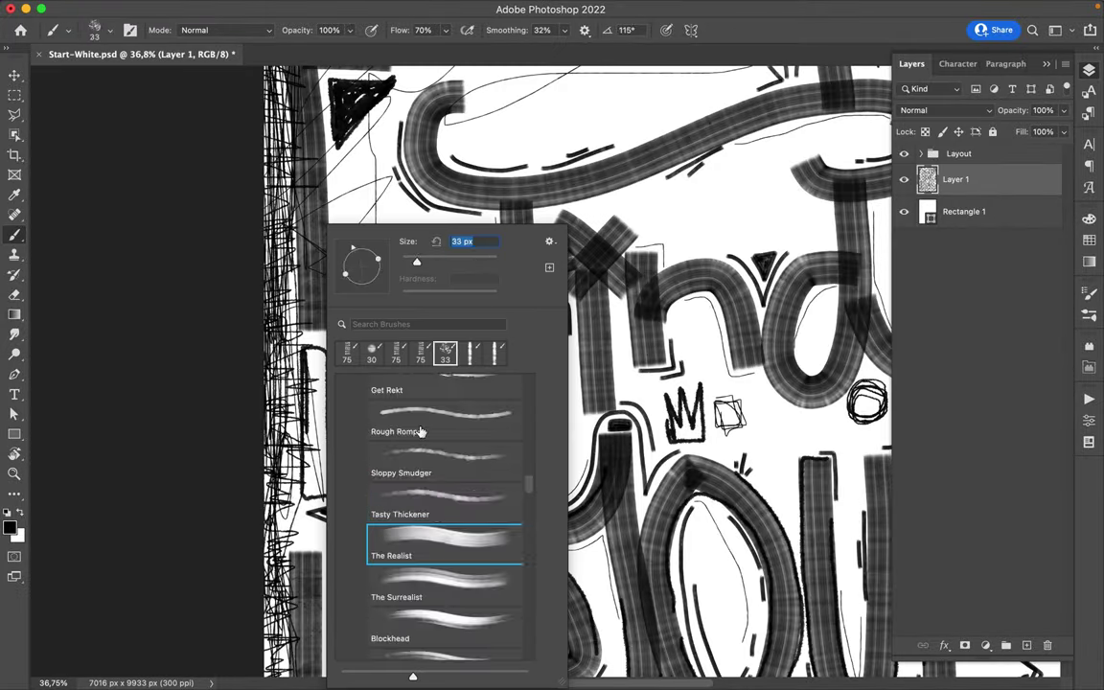
double_click(421, 555)
scroll(575, 383, "down", 10)
scroll(575, 383, "down", 5)
scroll(575, 384, "right", 10)
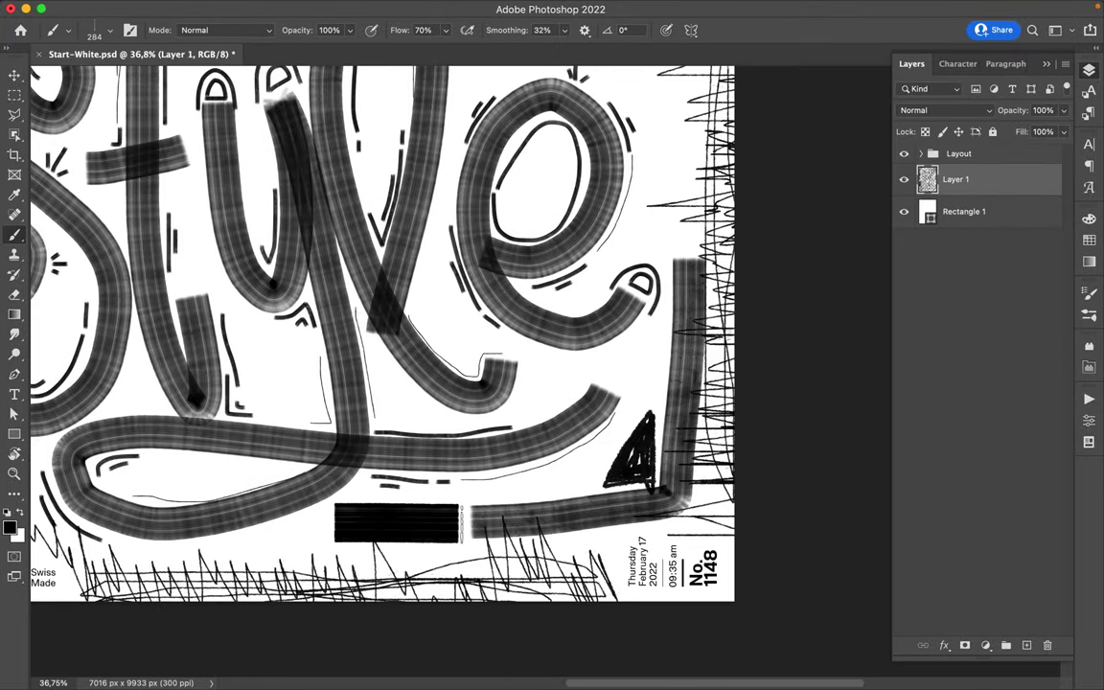
scroll(575, 383, "right", 10)
scroll(316, 373, "up", 10)
scroll(317, 373, "up", 10)
Step: Paint solid black block strokes over the letters and the striped box corners
left_click_drag(345, 254, 305, 316)
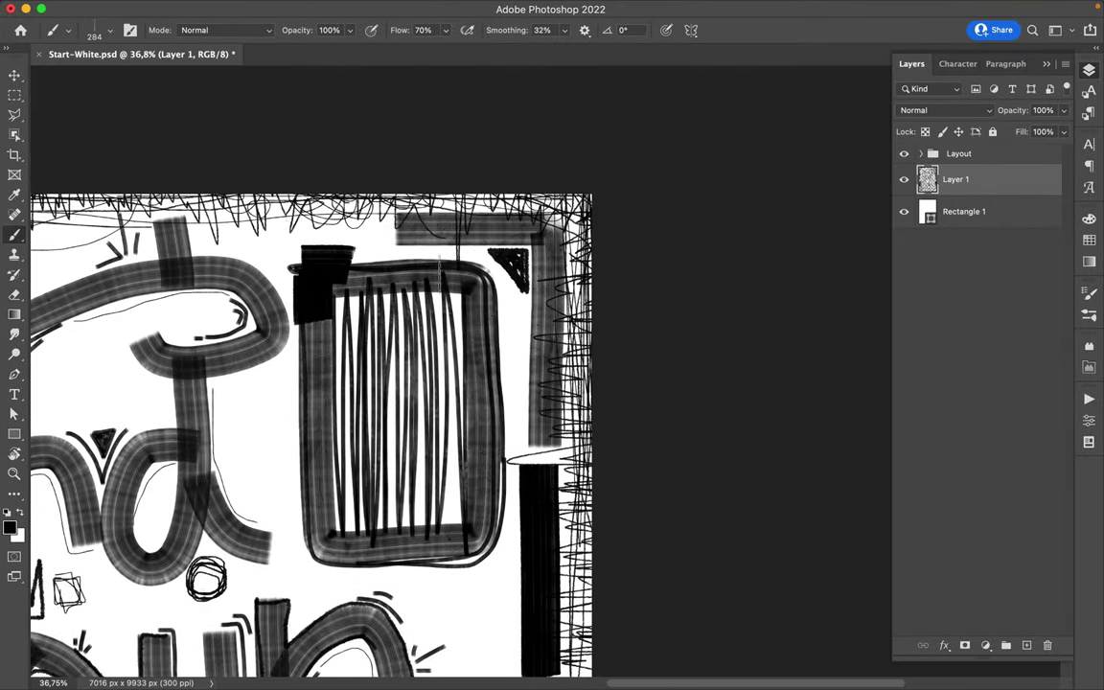
left_click_drag(451, 264, 484, 359)
left_click_drag(297, 498, 340, 561)
left_click_drag(498, 489, 469, 556)
scroll(460, 383, "down", 5)
scroll(460, 384, "down", 3)
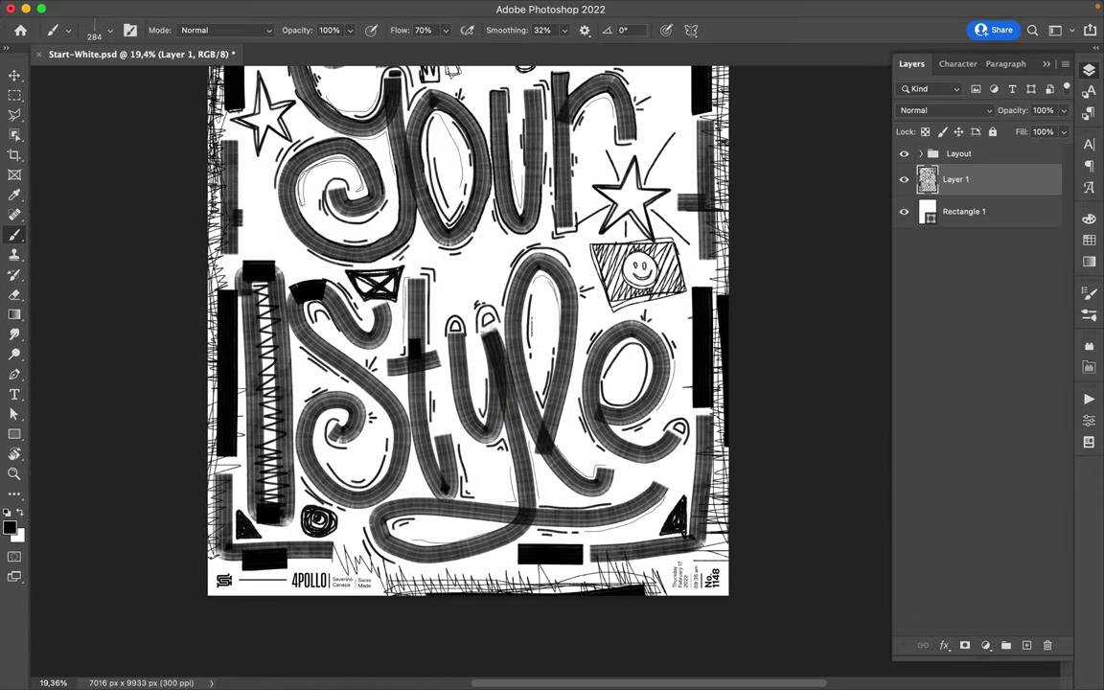
left_click_drag(455, 249, 479, 277)
left_click_drag(469, 360, 493, 402)
left_click_drag(354, 445, 383, 465)
scroll(467, 374, "up", 5)
left_click_drag(369, 273, 397, 326)
left_click_drag(249, 278, 273, 331)
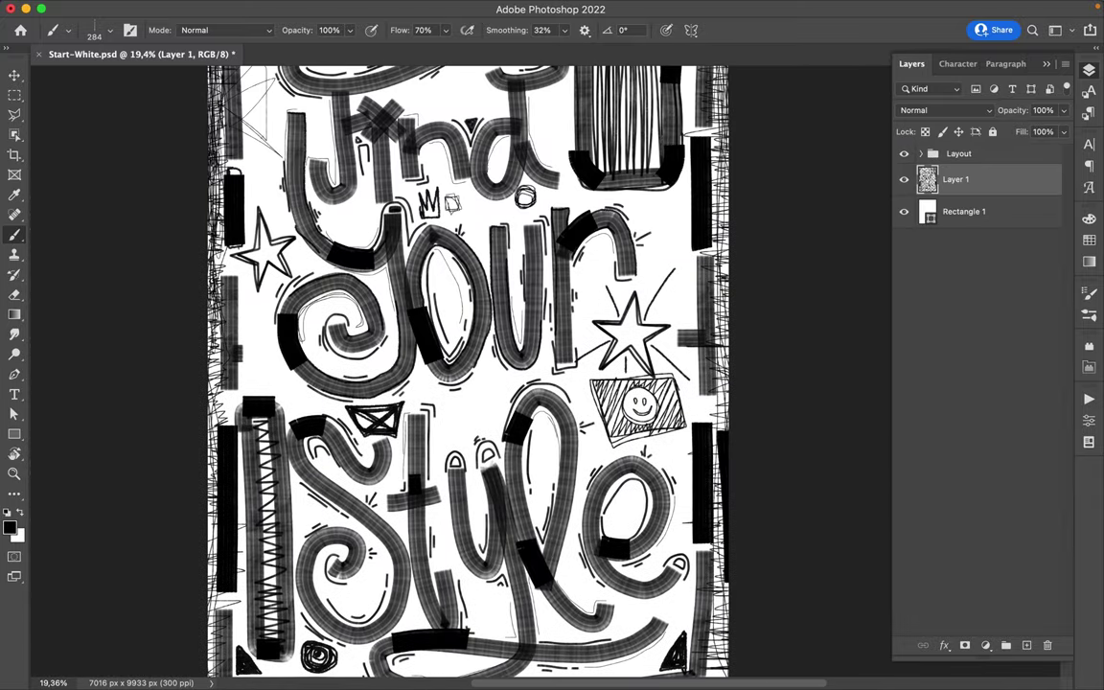
Step: Add black blocks on the F stem, the bottoms of i and u, and across Style
scroll(468, 374, "up", 2)
left_click_drag(306, 139, 364, 153)
left_click_drag(295, 201, 299, 228)
left_click_drag(327, 240, 350, 260)
left_click_drag(506, 410, 518, 429)
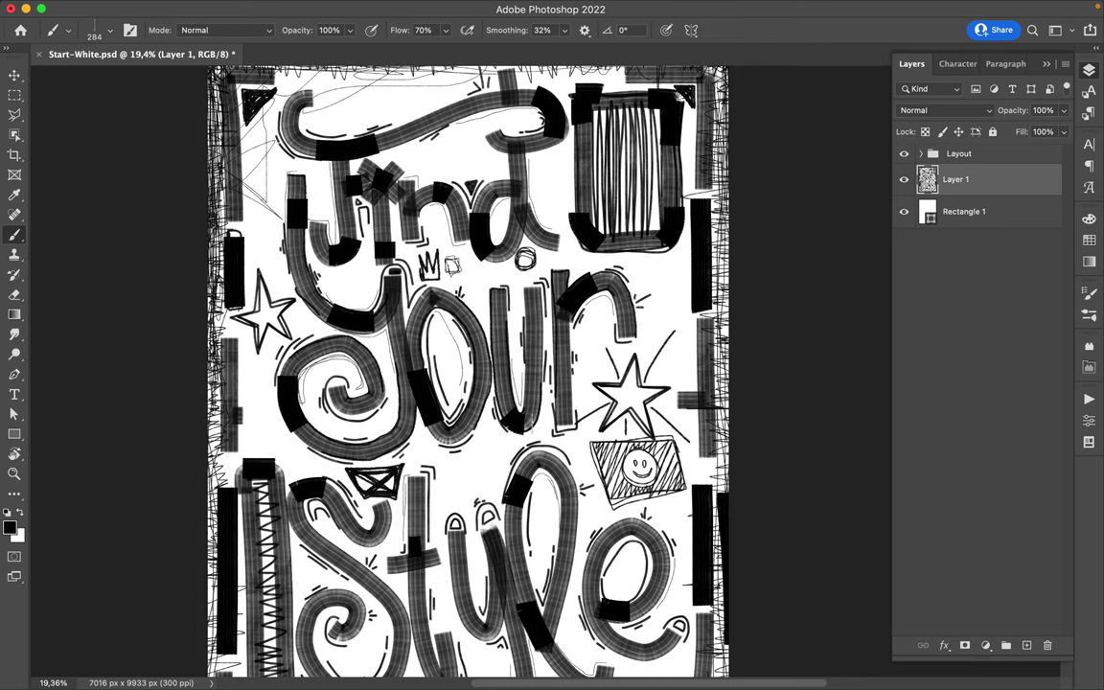
scroll(470, 374, "down", 5)
mouse_move(388, 326)
left_mouse_down()
mouse_move(326, 383)
mouse_move(360, 431)
left_mouse_up()
Step: Paint more black block strokes across the Style lettering
left_click_drag(565, 364, 604, 431)
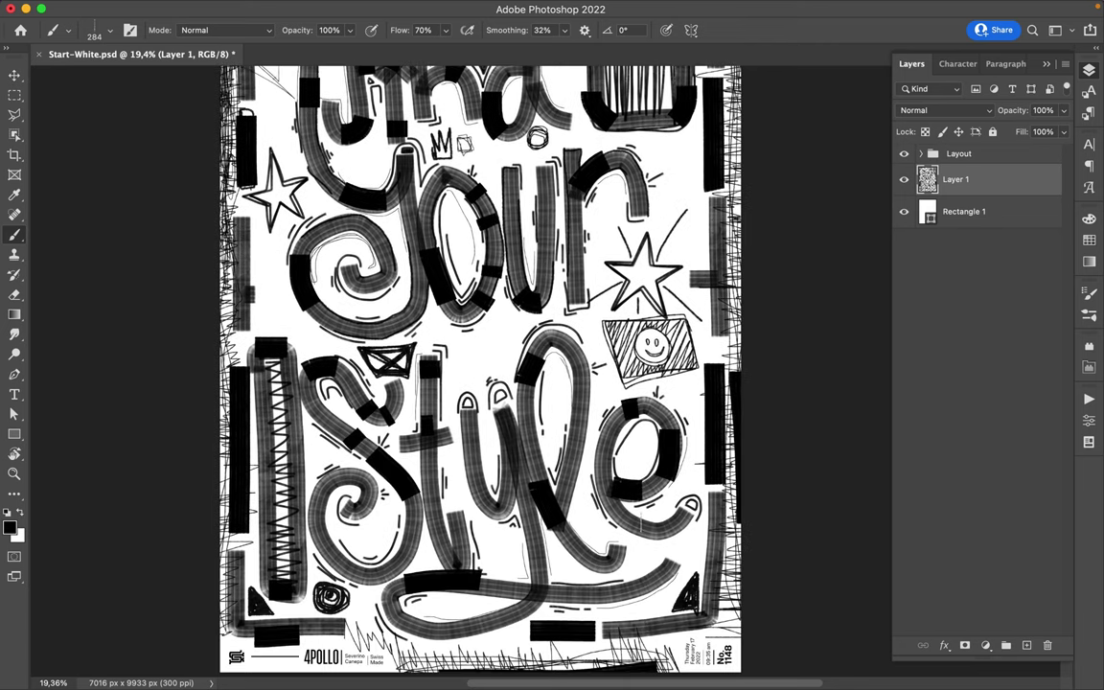